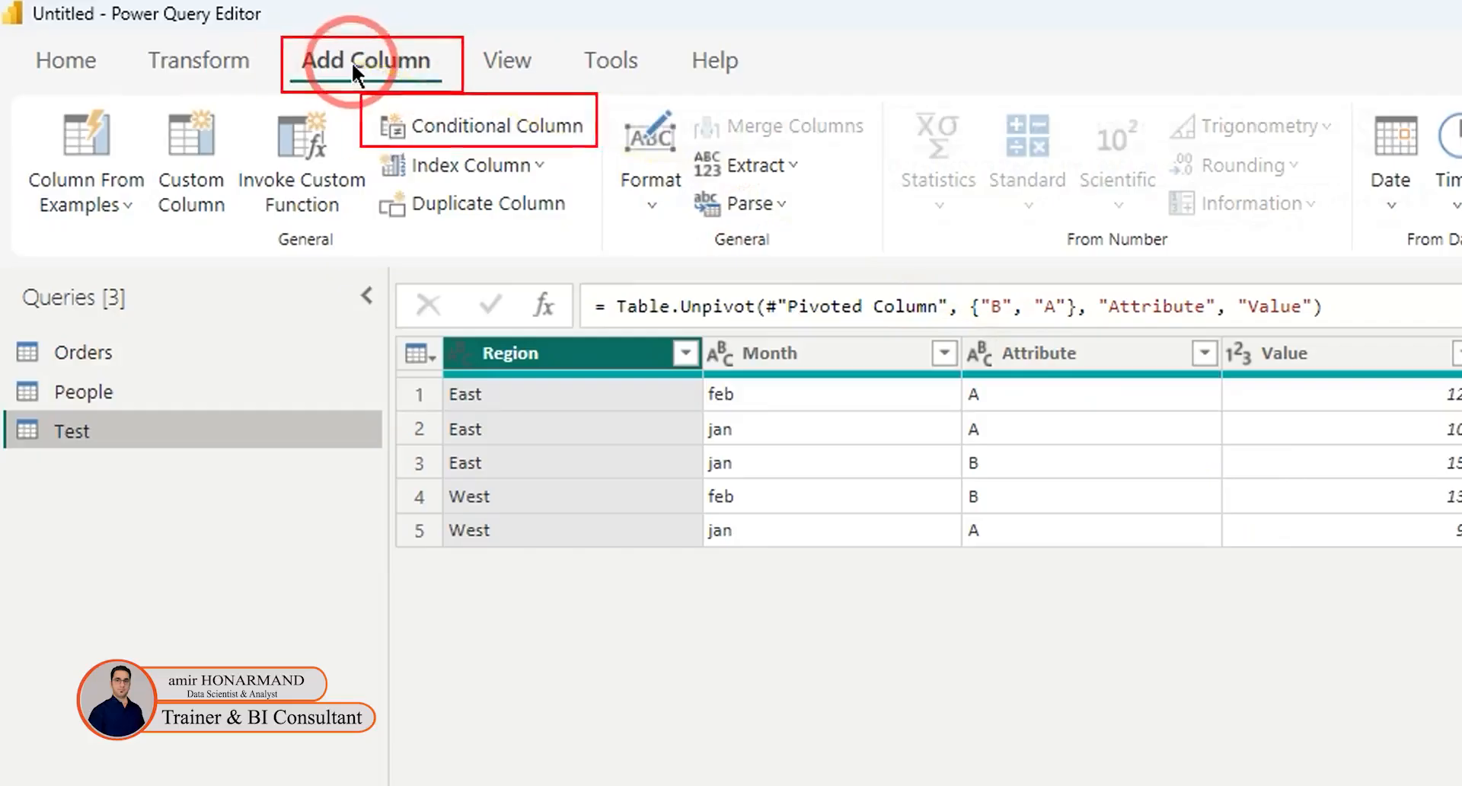
# - Start a conditional column in the Test query and base its first condition on the Value column
pyautogui.click(441, 128)
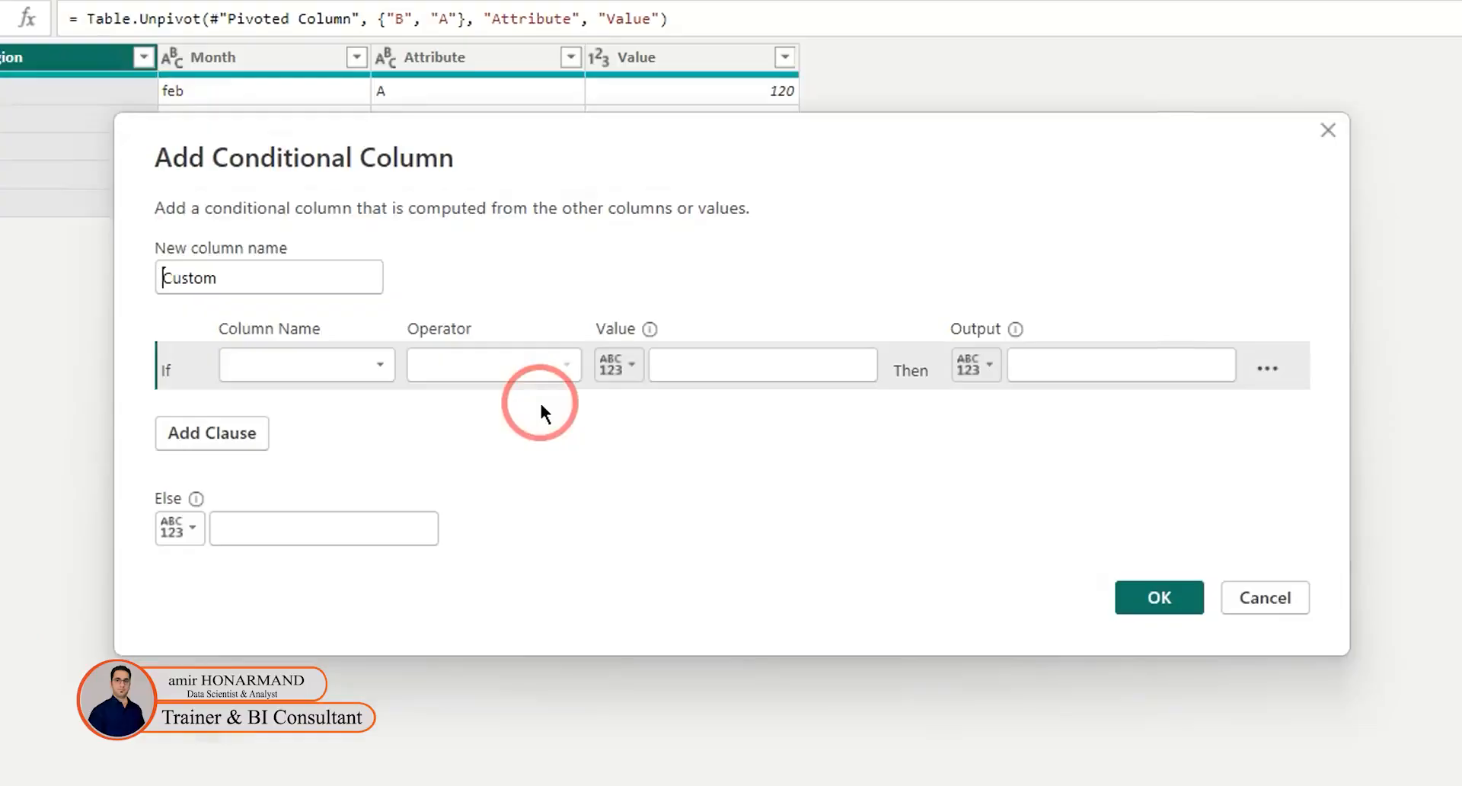
pyautogui.click(192, 263)
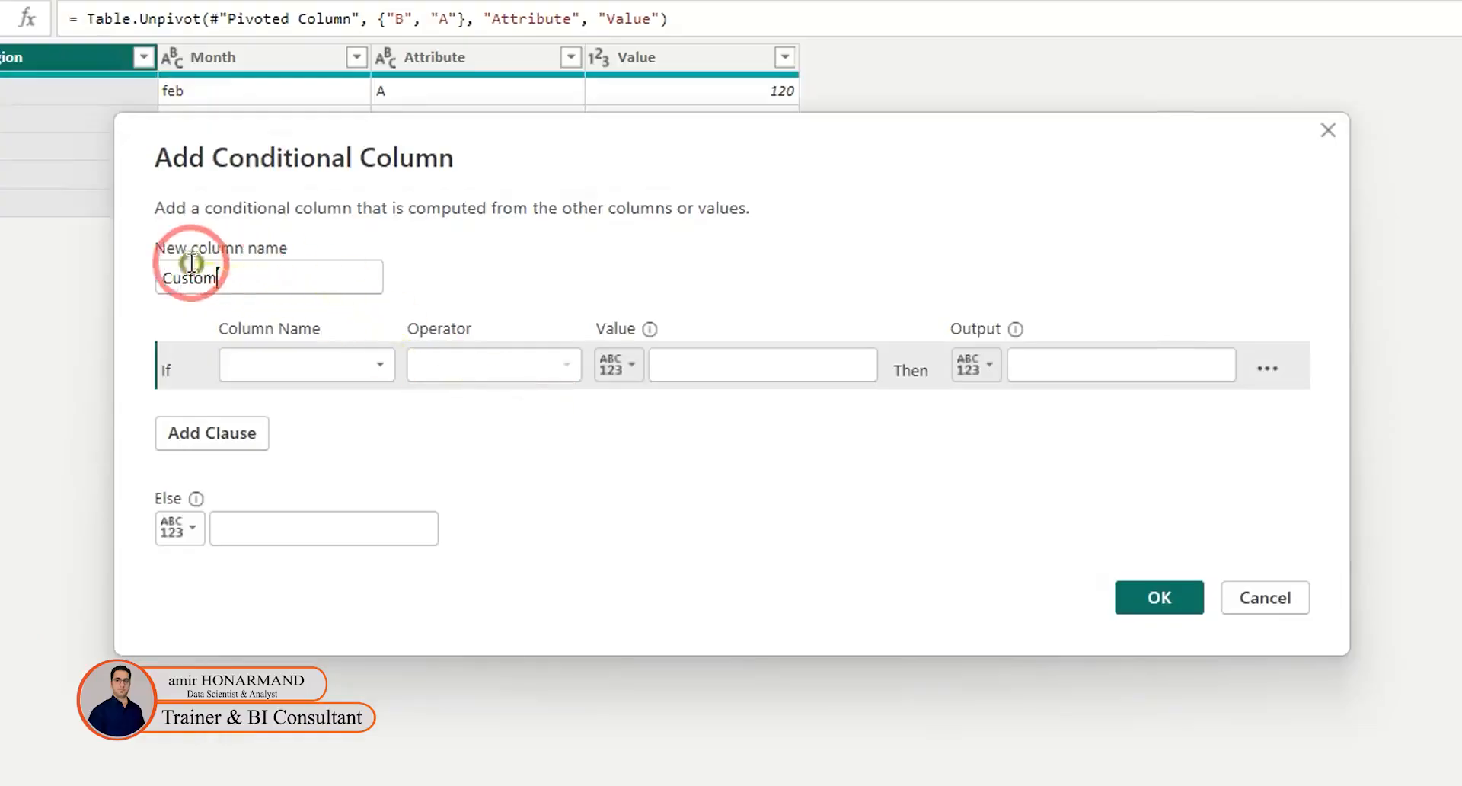
pyautogui.doubleClick(191, 263)
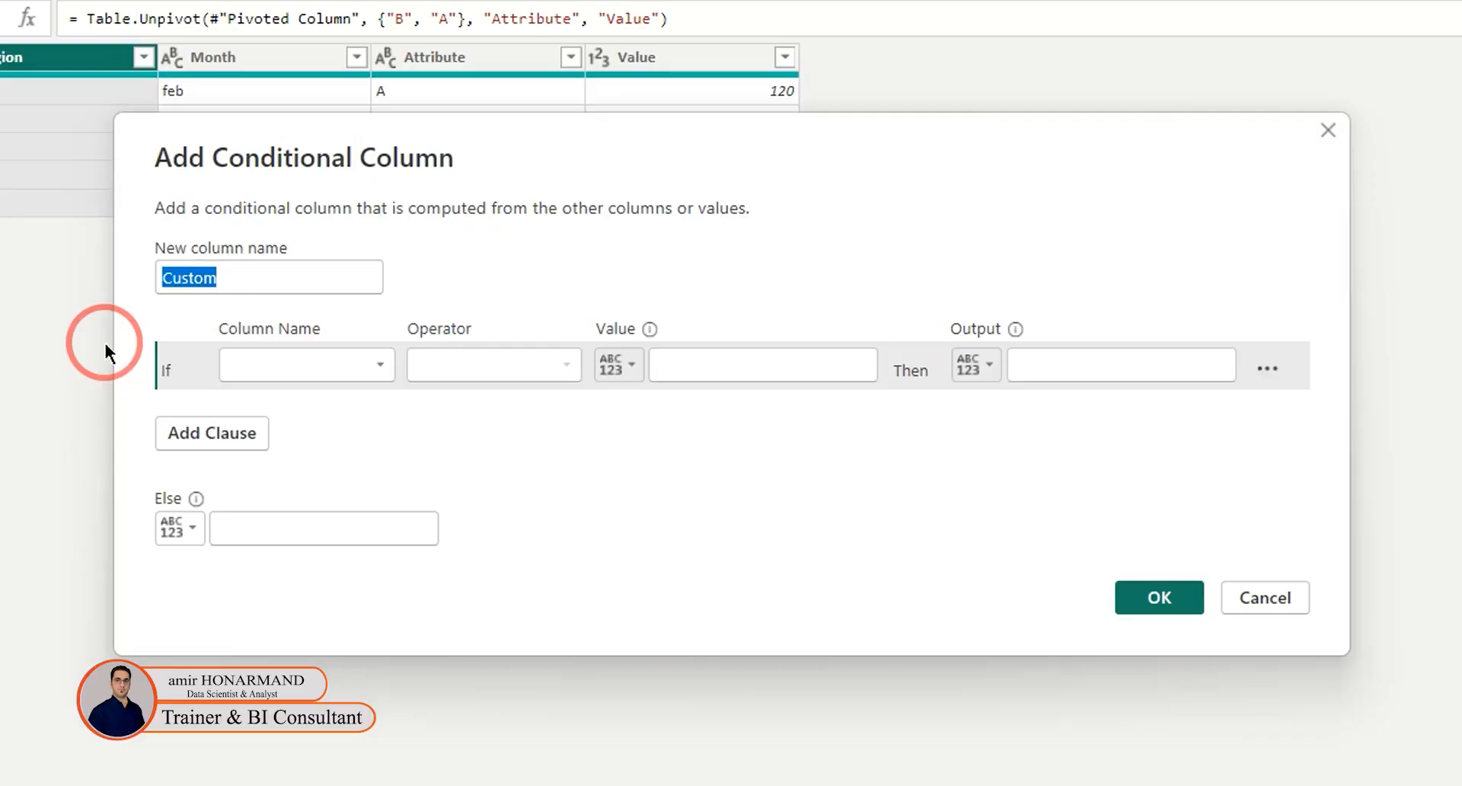
pyautogui.click(331, 364)
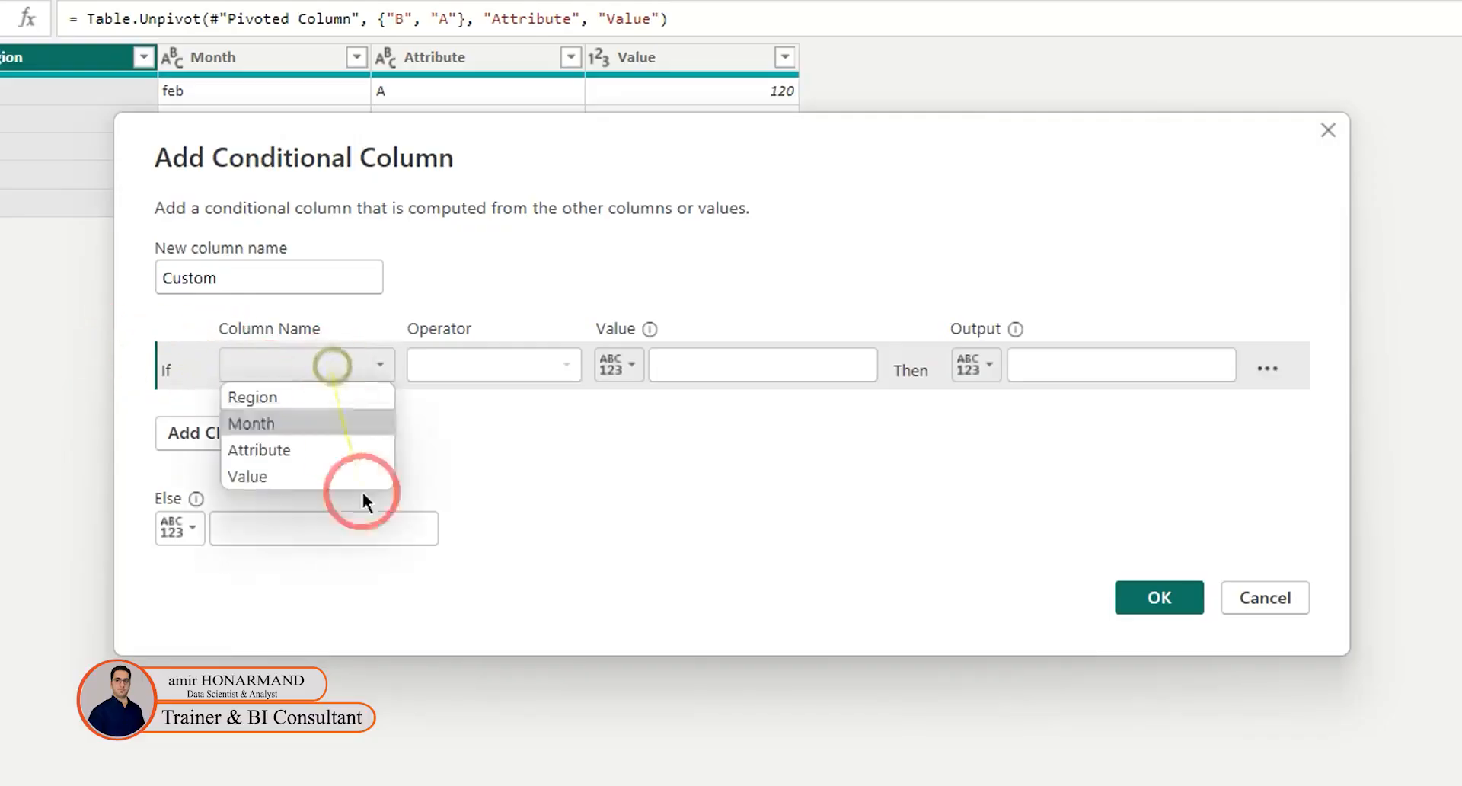
pyautogui.click(248, 477)
# - Set the first condition to is greater than or equal to 100
pyautogui.click(536, 351)
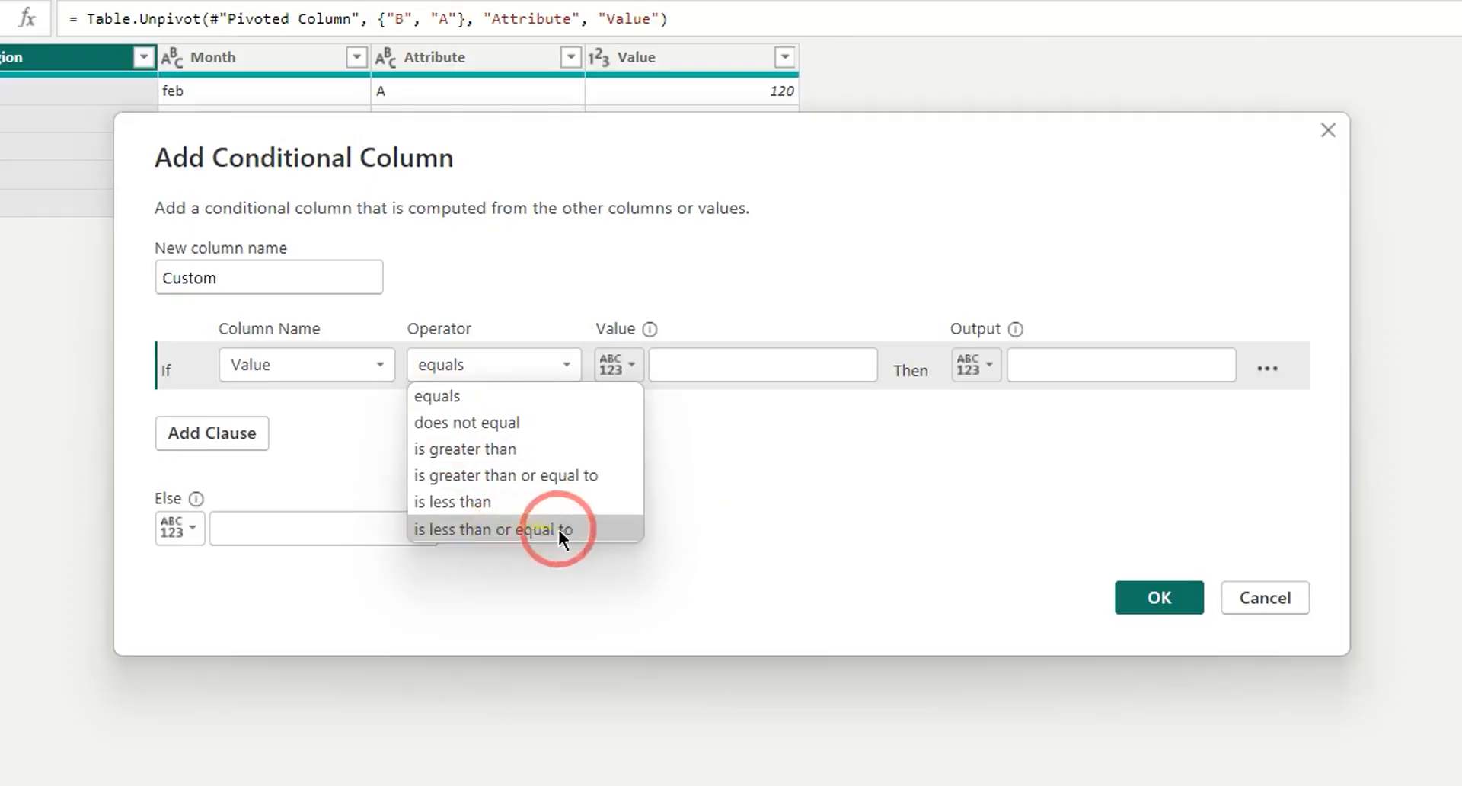
pyautogui.click(719, 368)
pyautogui.click(683, 372)
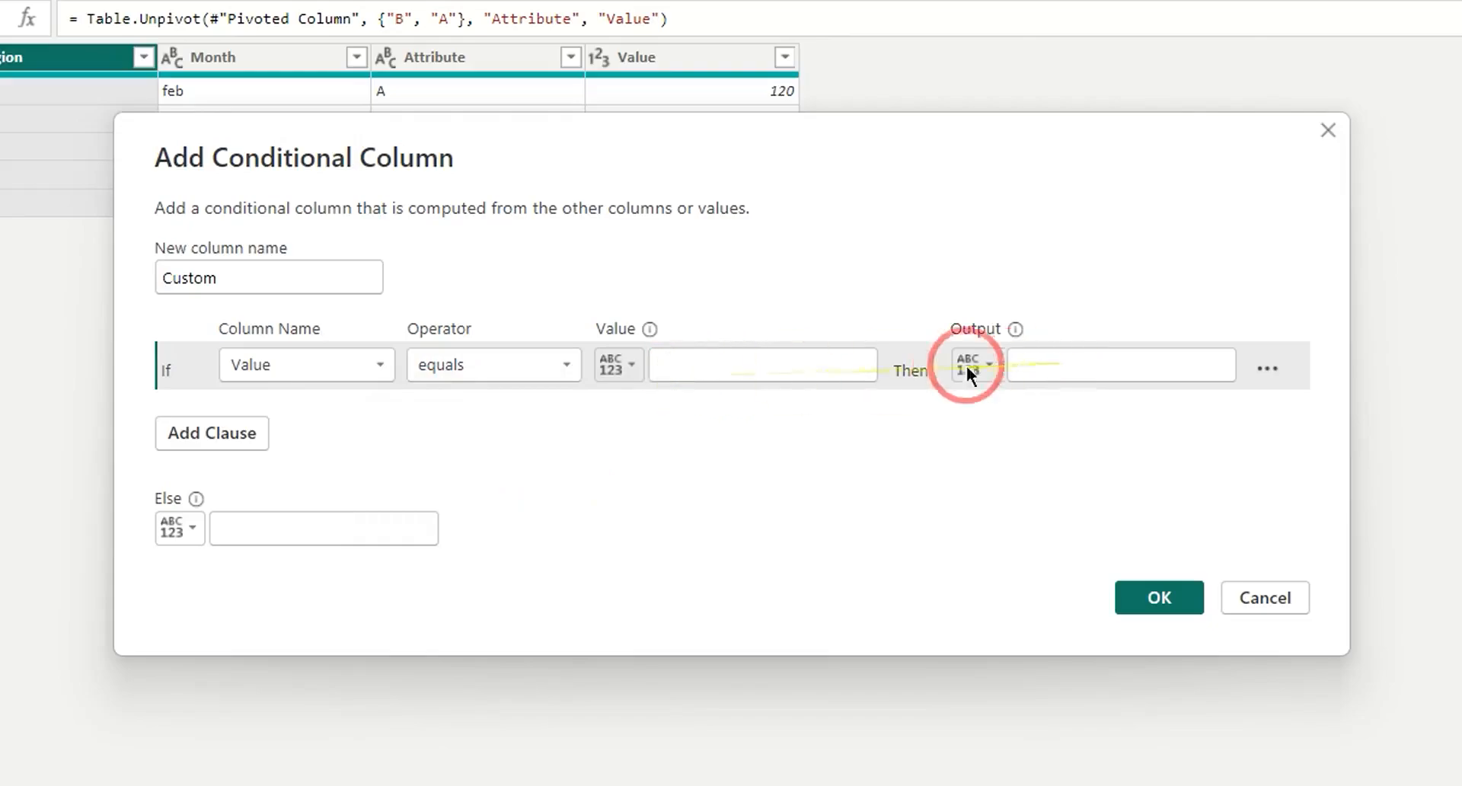
pyautogui.click(696, 364)
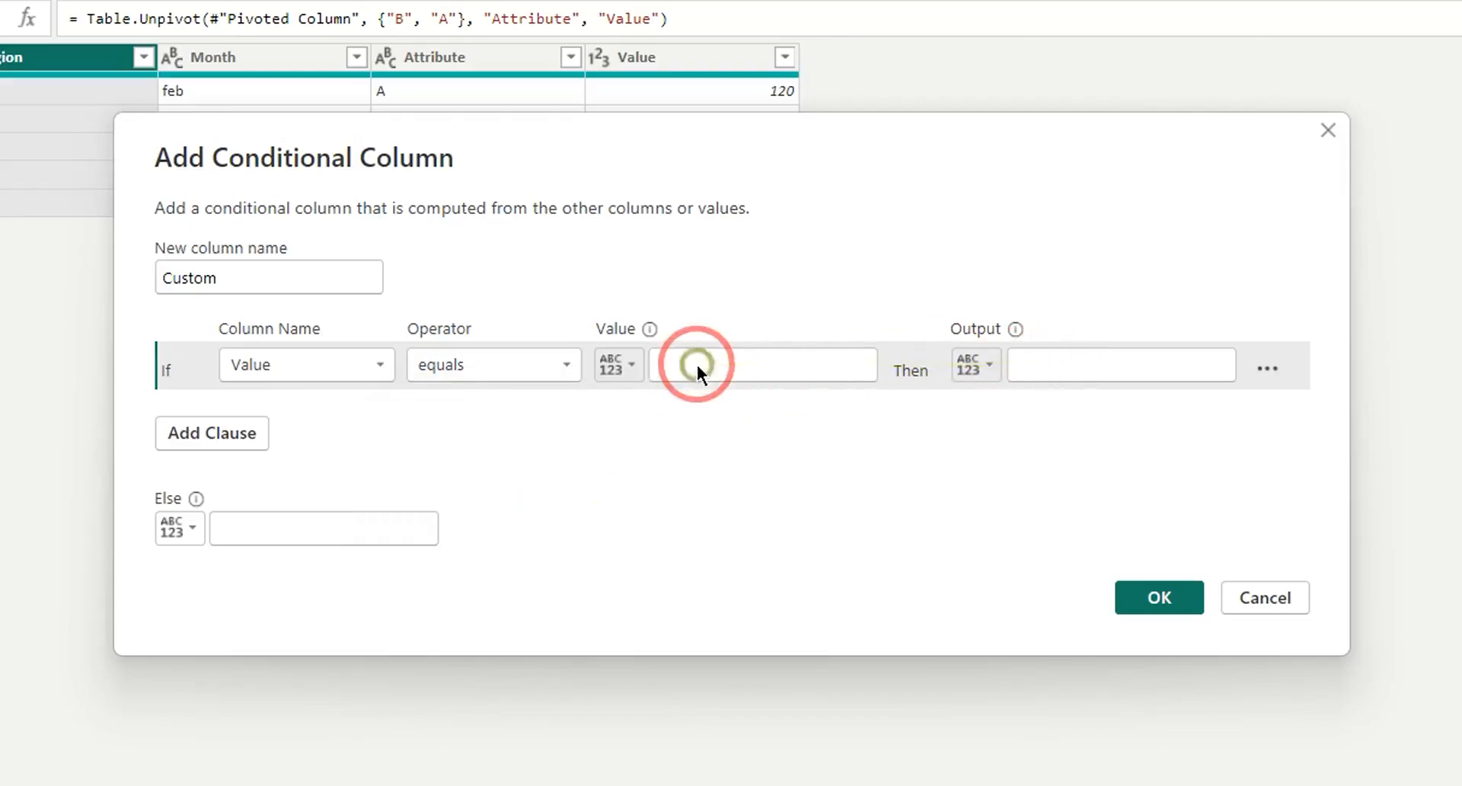
pyautogui.click(565, 366)
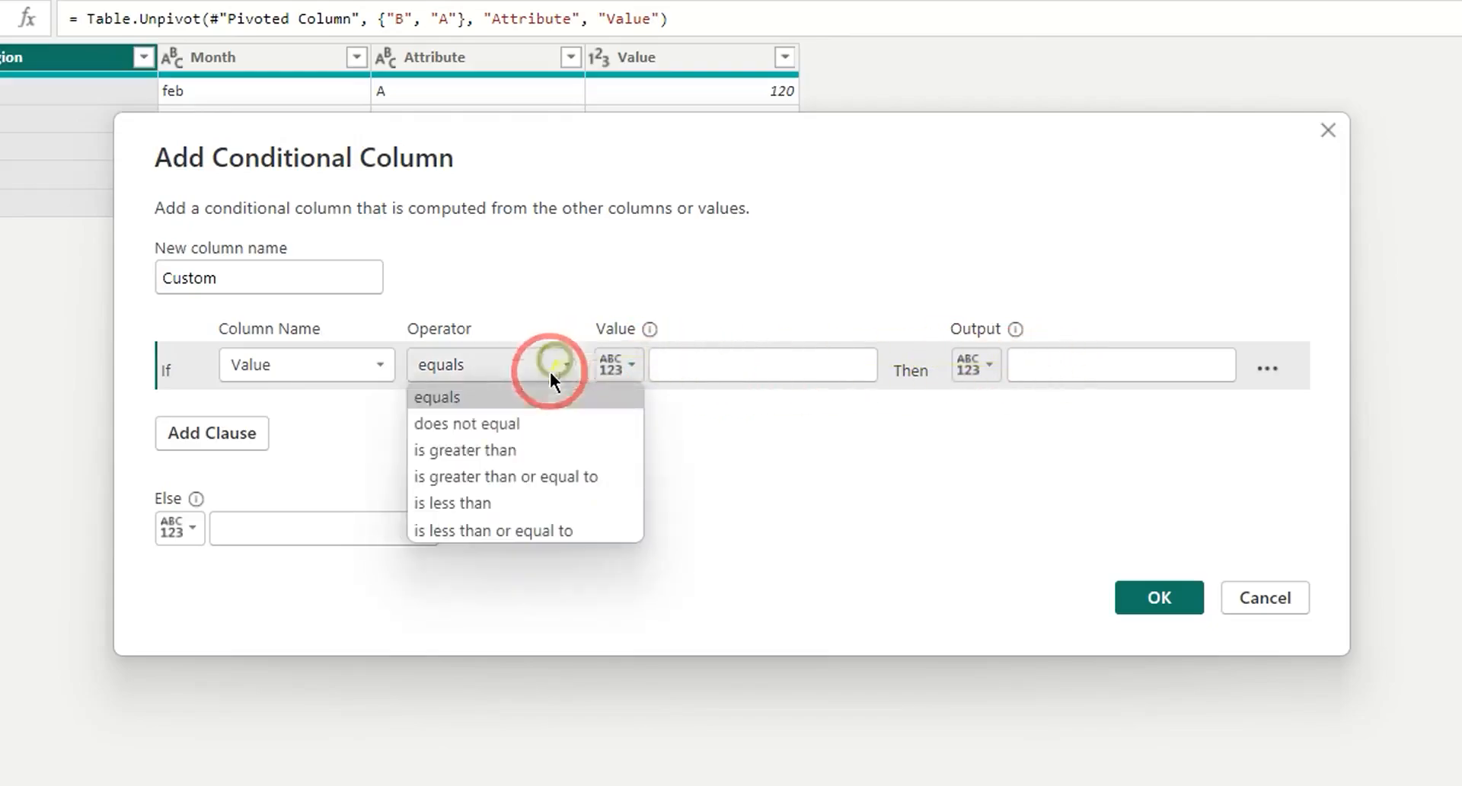
pyautogui.click(495, 463)
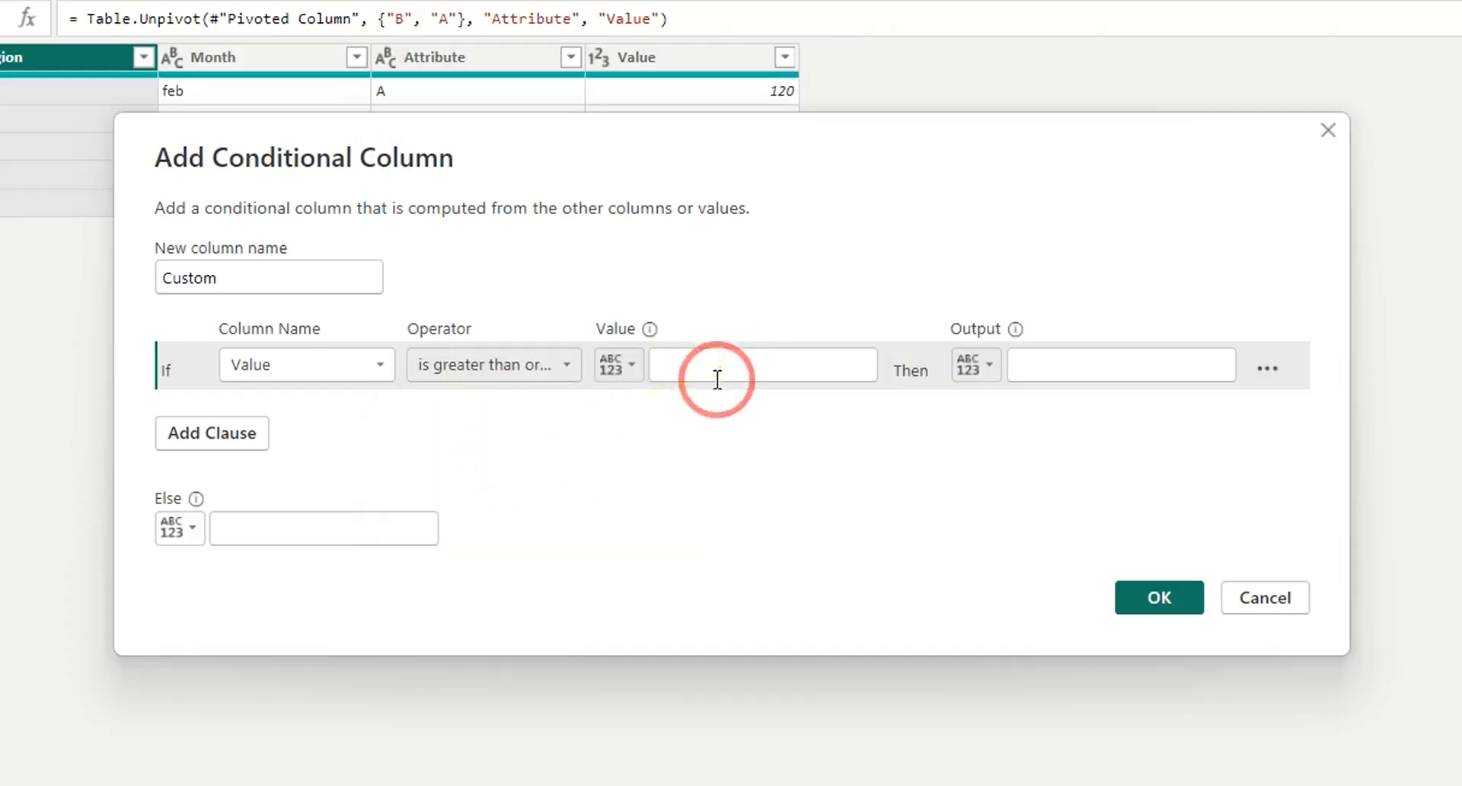
pyautogui.click(778, 359)
pyautogui.write('100')
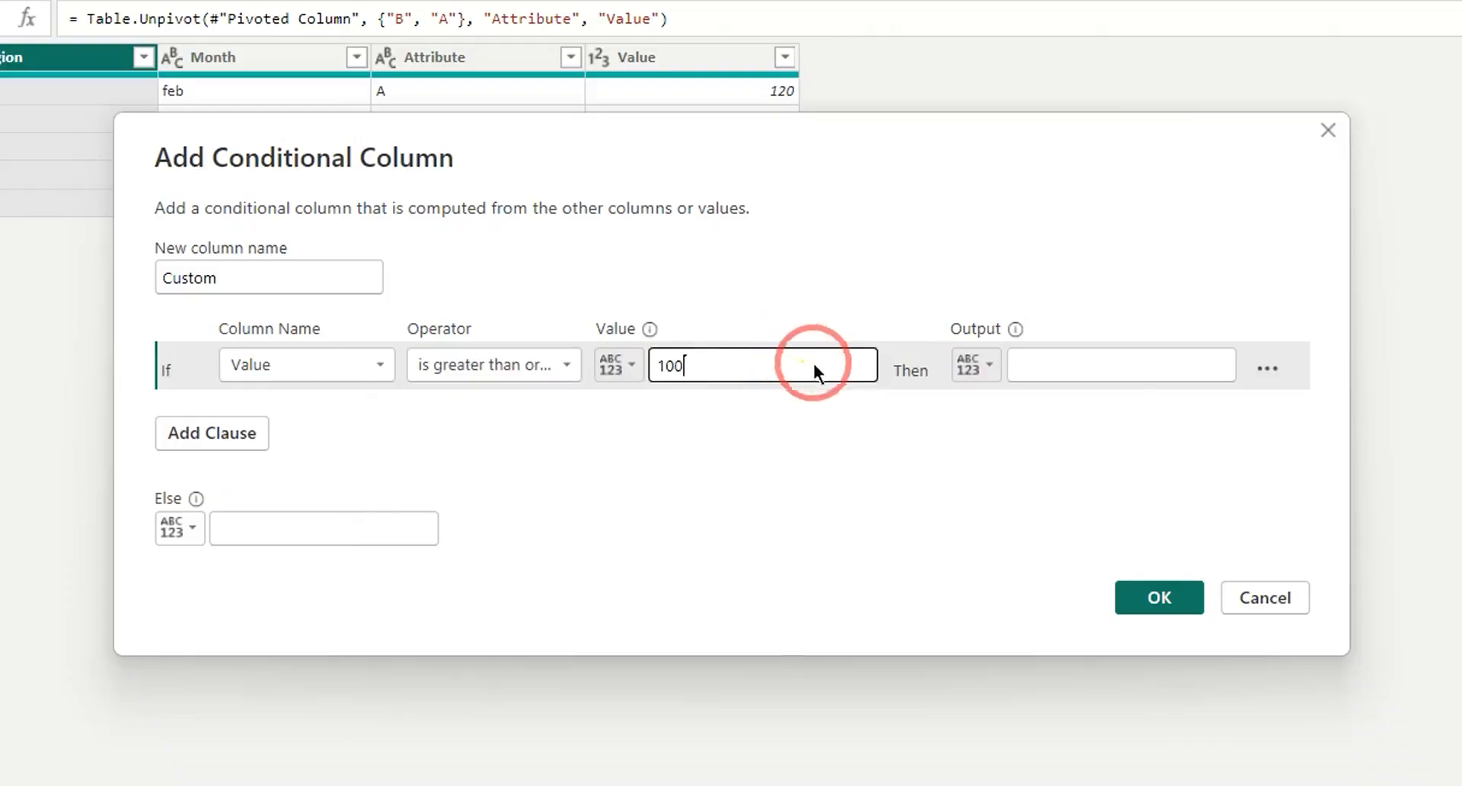
# - Set the output to T when the condition is met and F otherwise, and create the column
pyautogui.click(1082, 354)
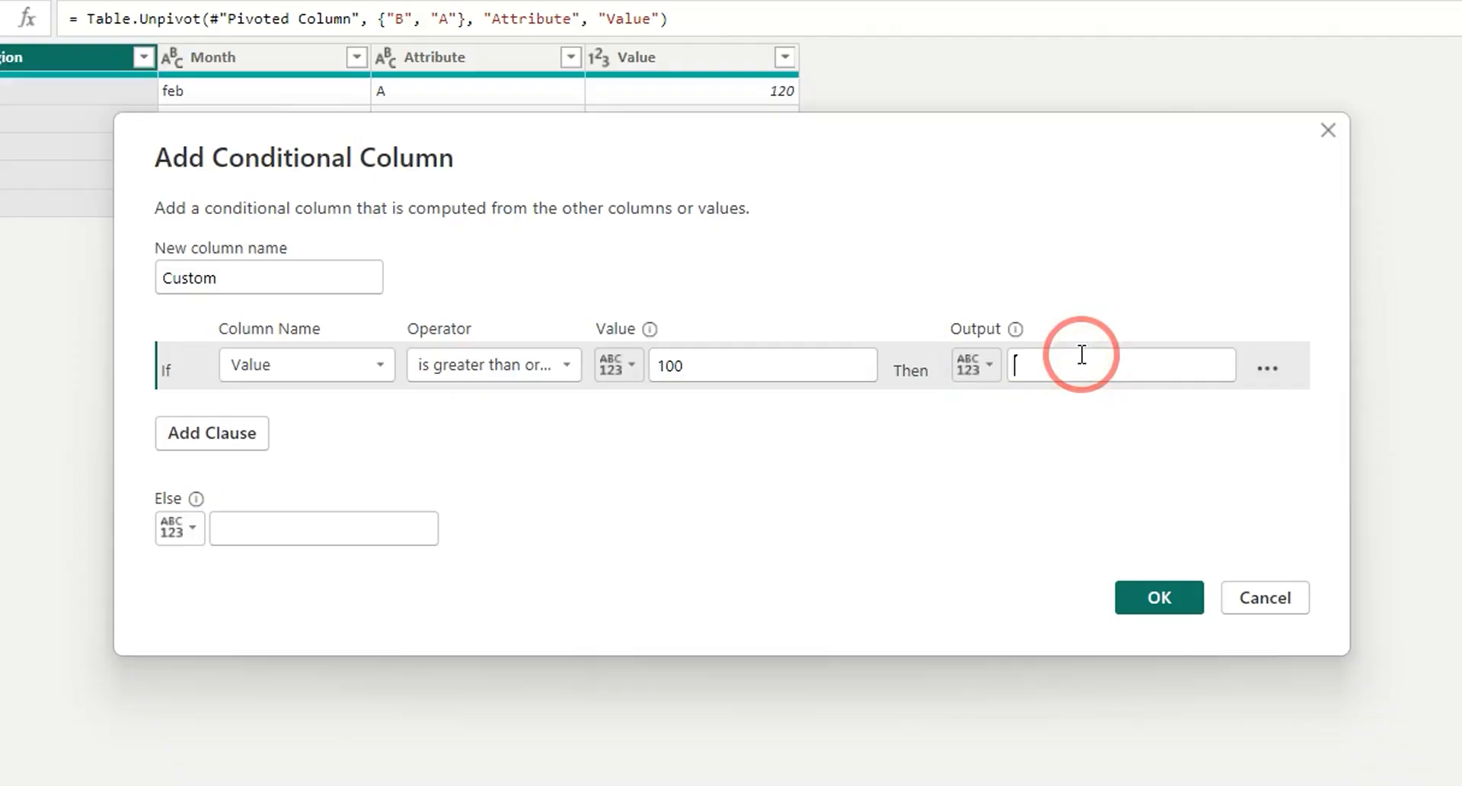
pyautogui.write('T')
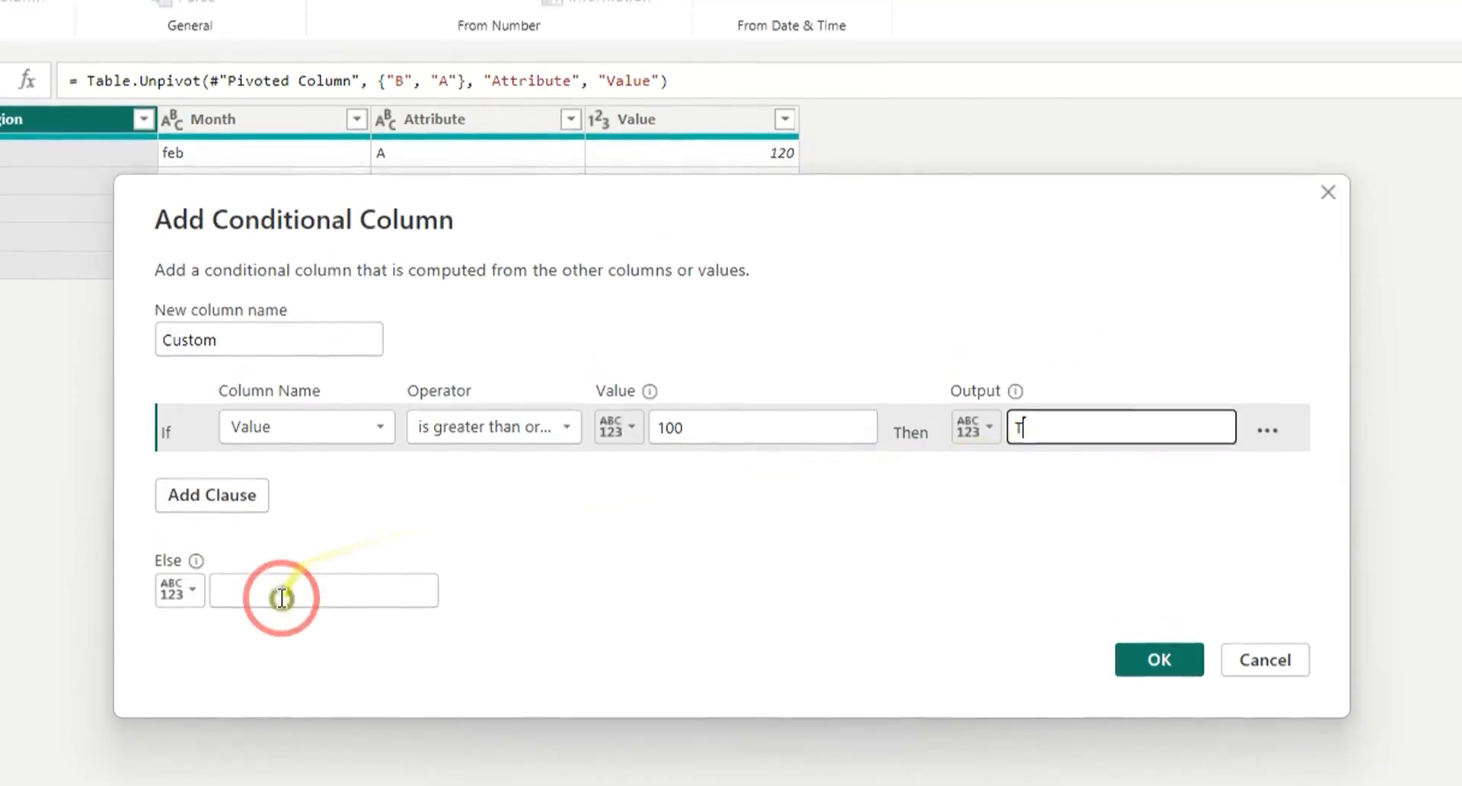
pyautogui.click(283, 568)
pyautogui.write('F')
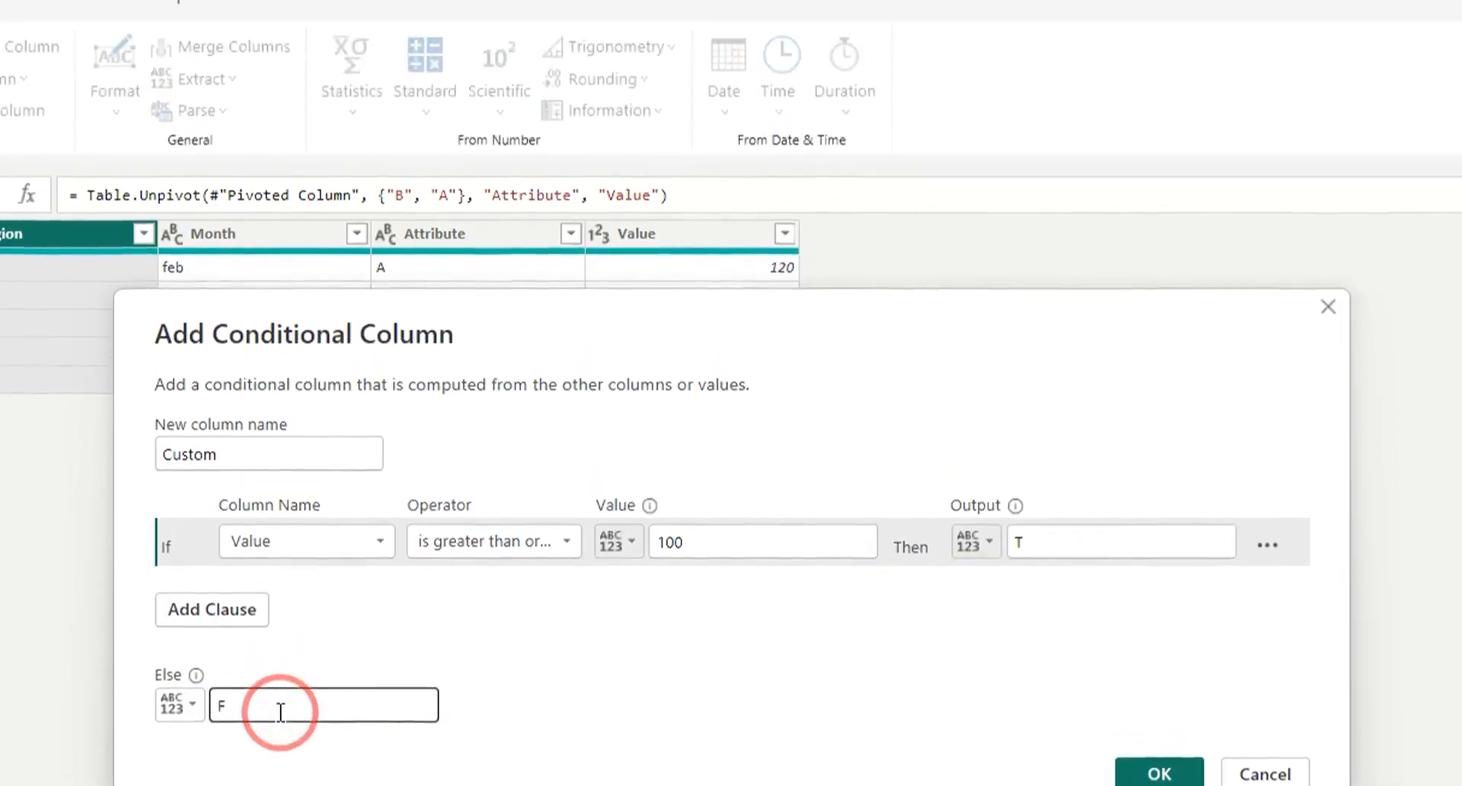
pyautogui.press('Return')
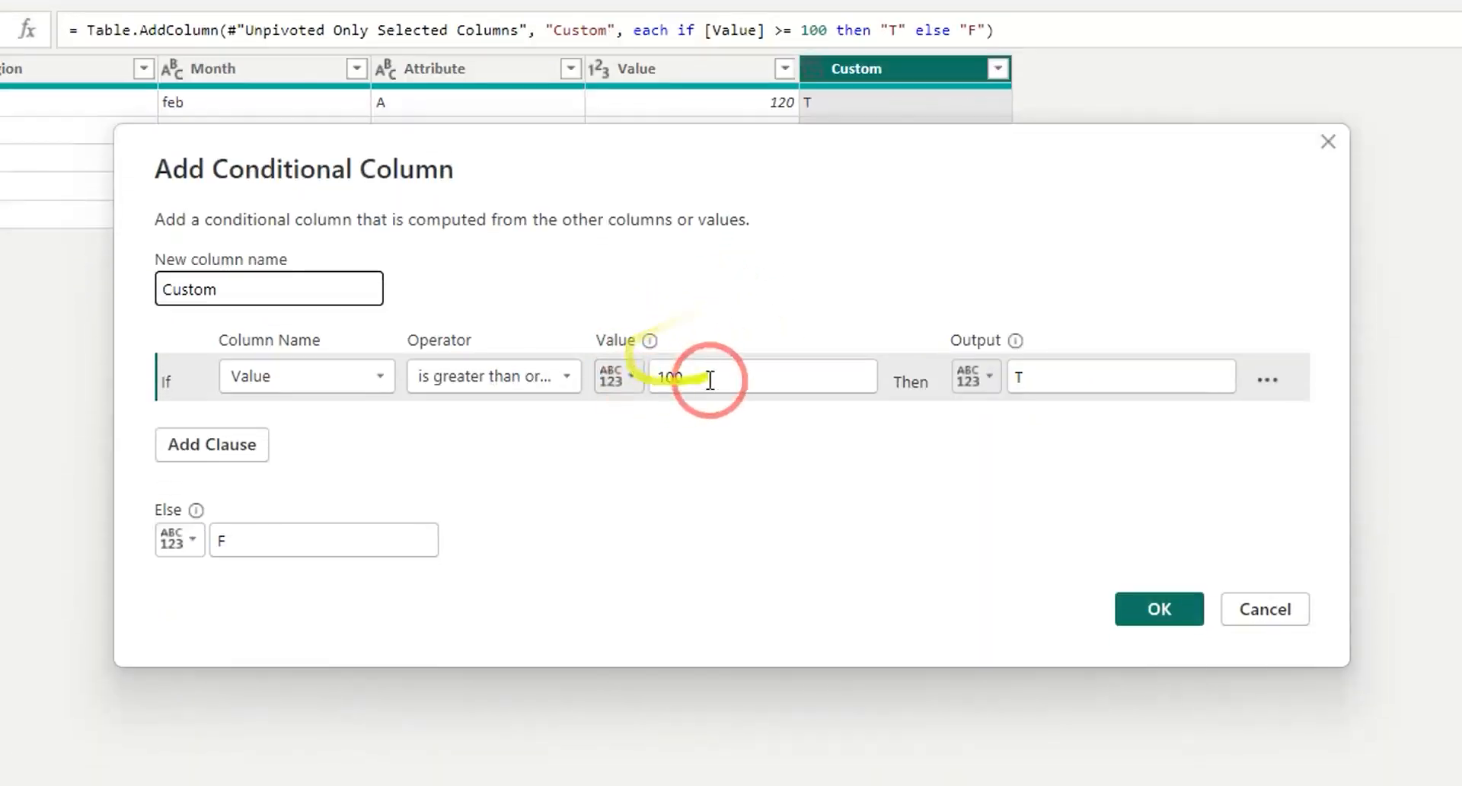
# - Set the first clause's threshold to 150 and add an else-if clause that outputs M for Value greater than or equal to 120
pyautogui.moveTo(719, 376); pyautogui.dragTo(619, 377)
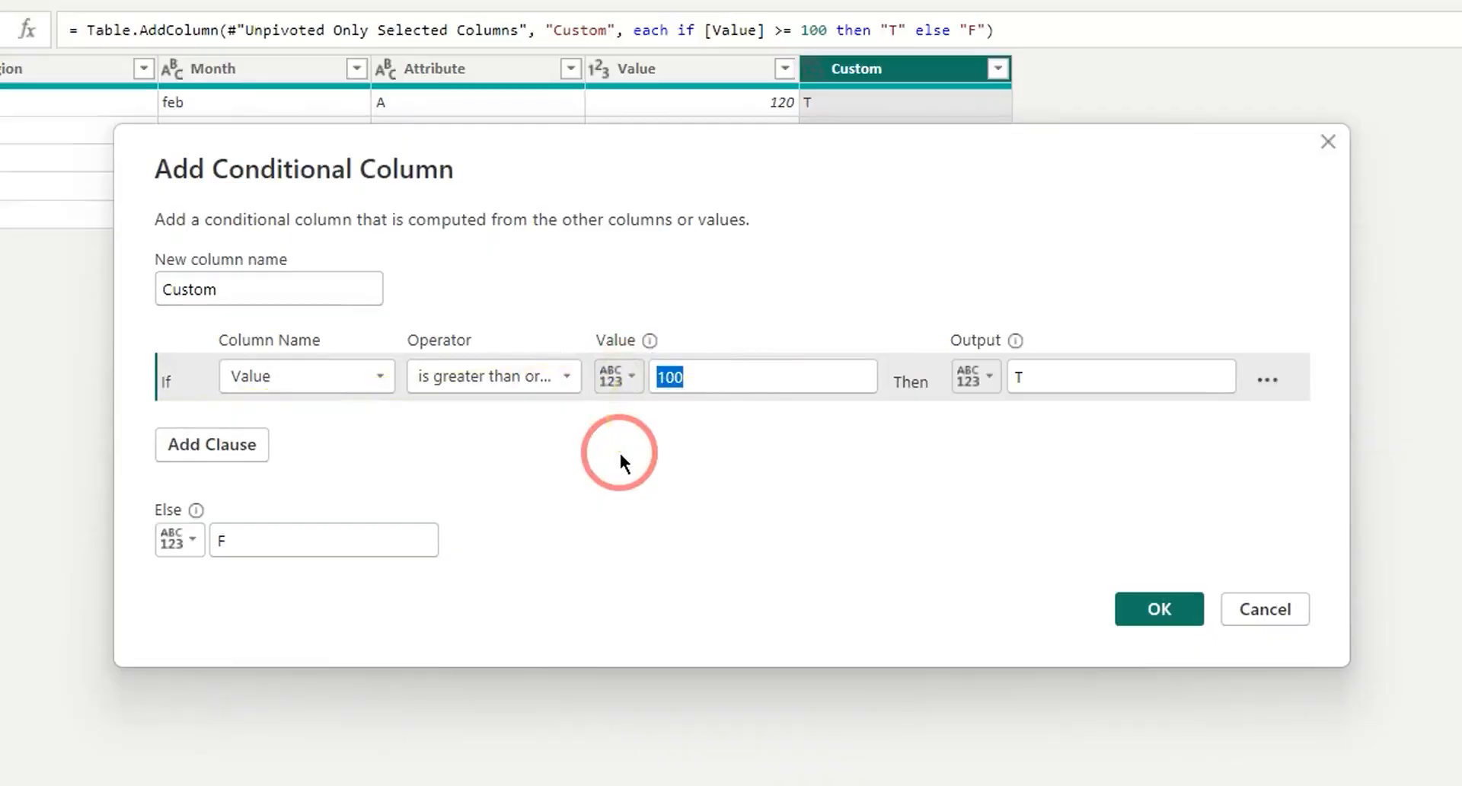
pyautogui.write('150')
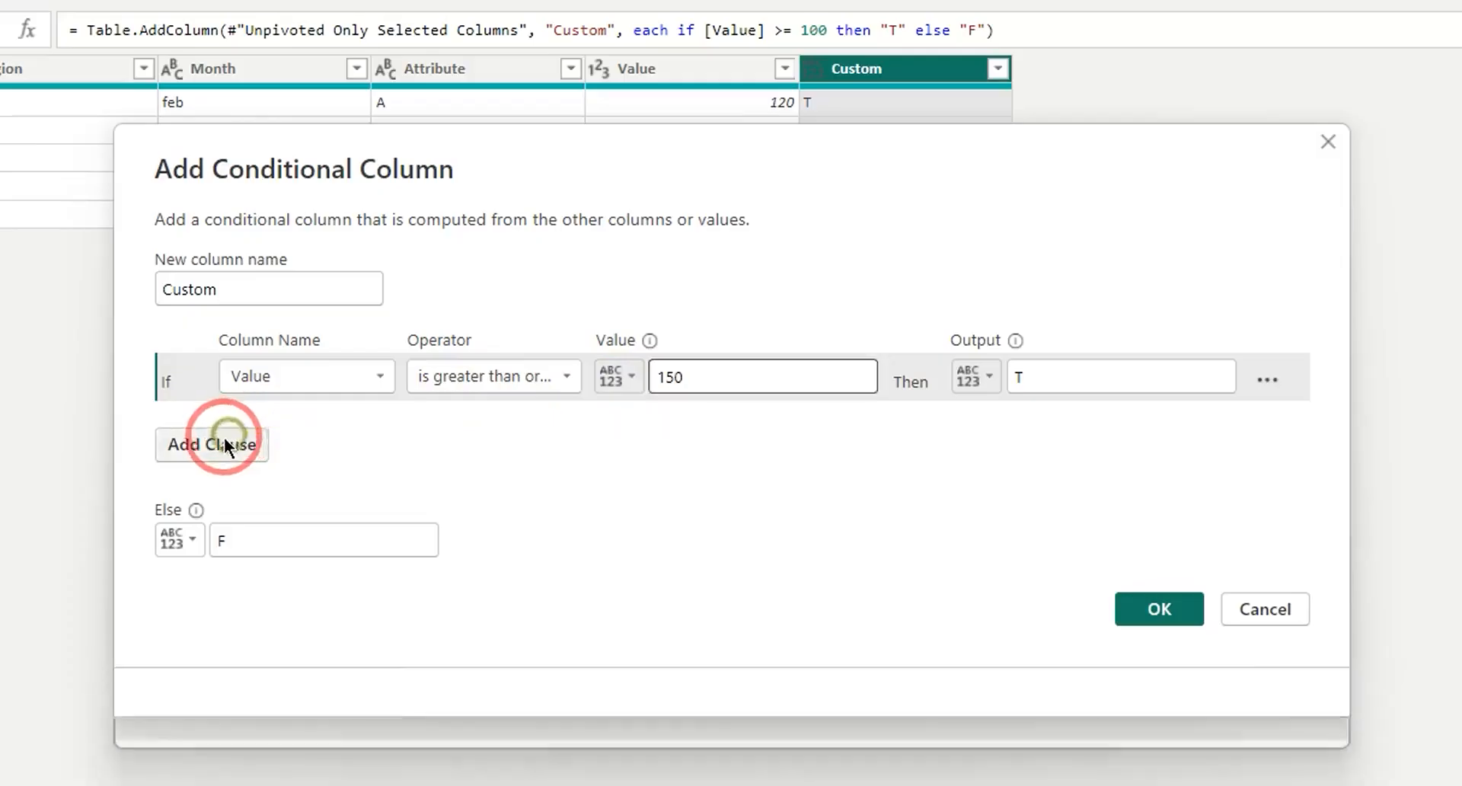
pyautogui.click(222, 448)
pyautogui.click(285, 423)
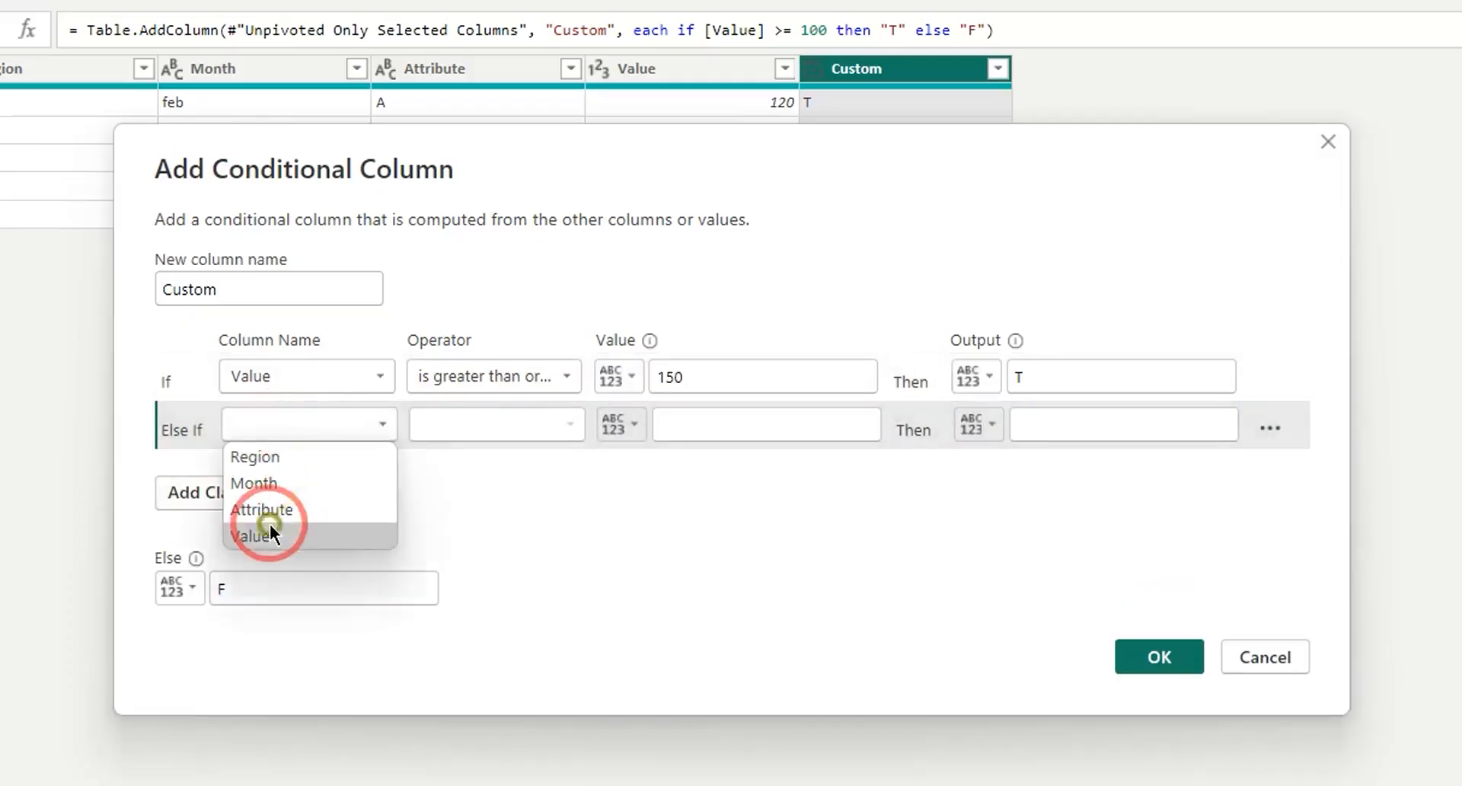
pyautogui.click(269, 527)
pyautogui.click(469, 431)
pyautogui.click(492, 530)
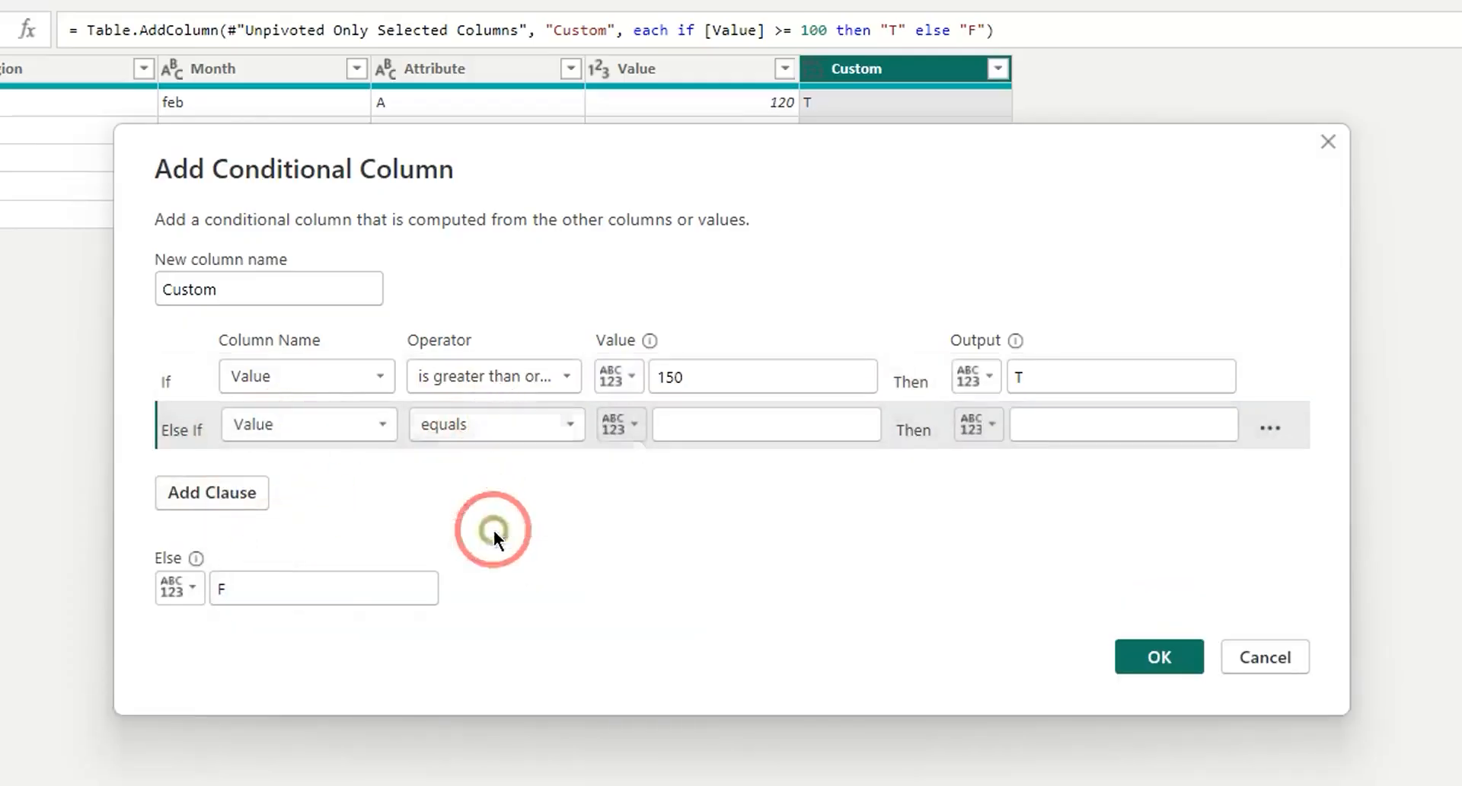
pyautogui.click(701, 424)
pyautogui.write('120')
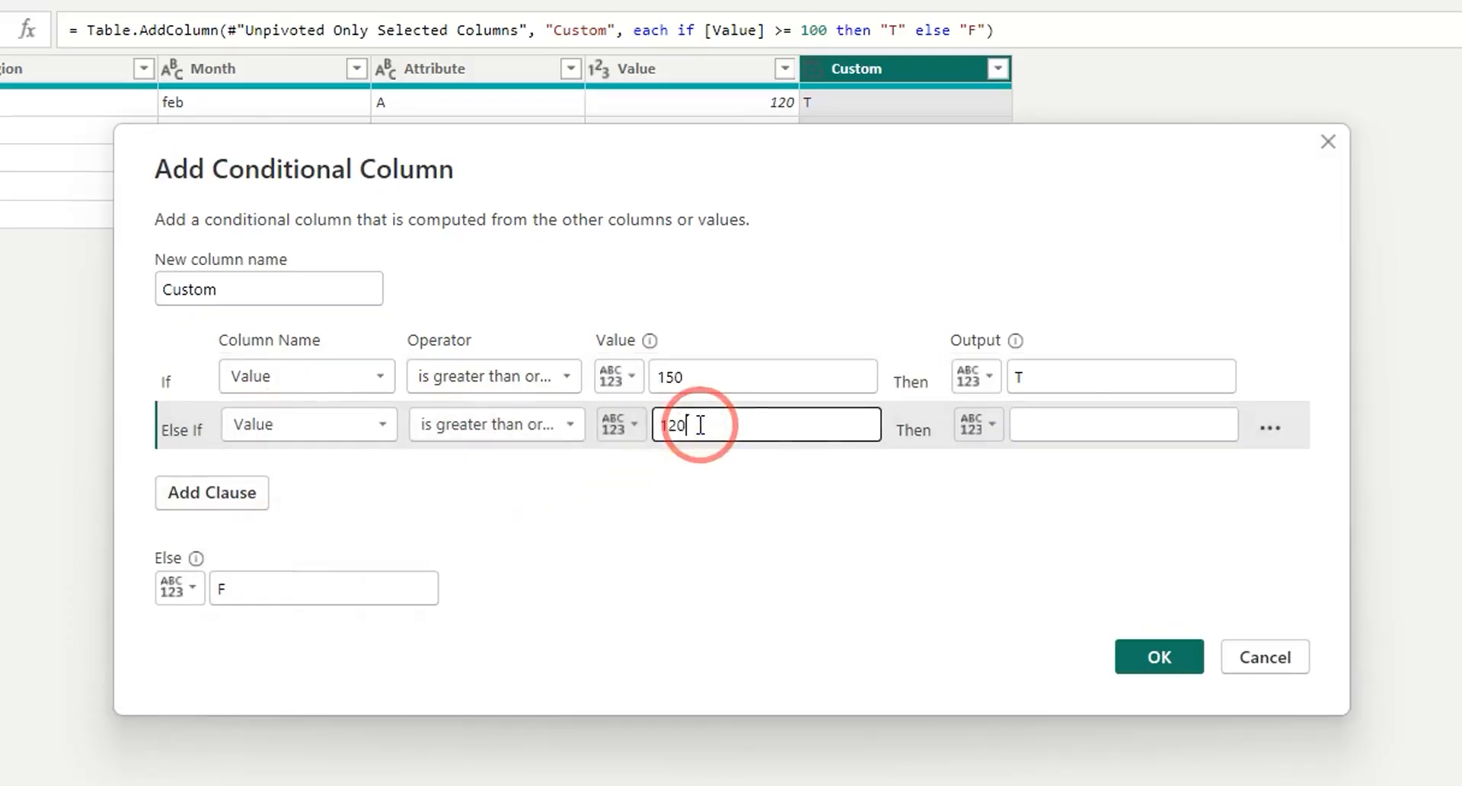
pyautogui.click(1072, 427)
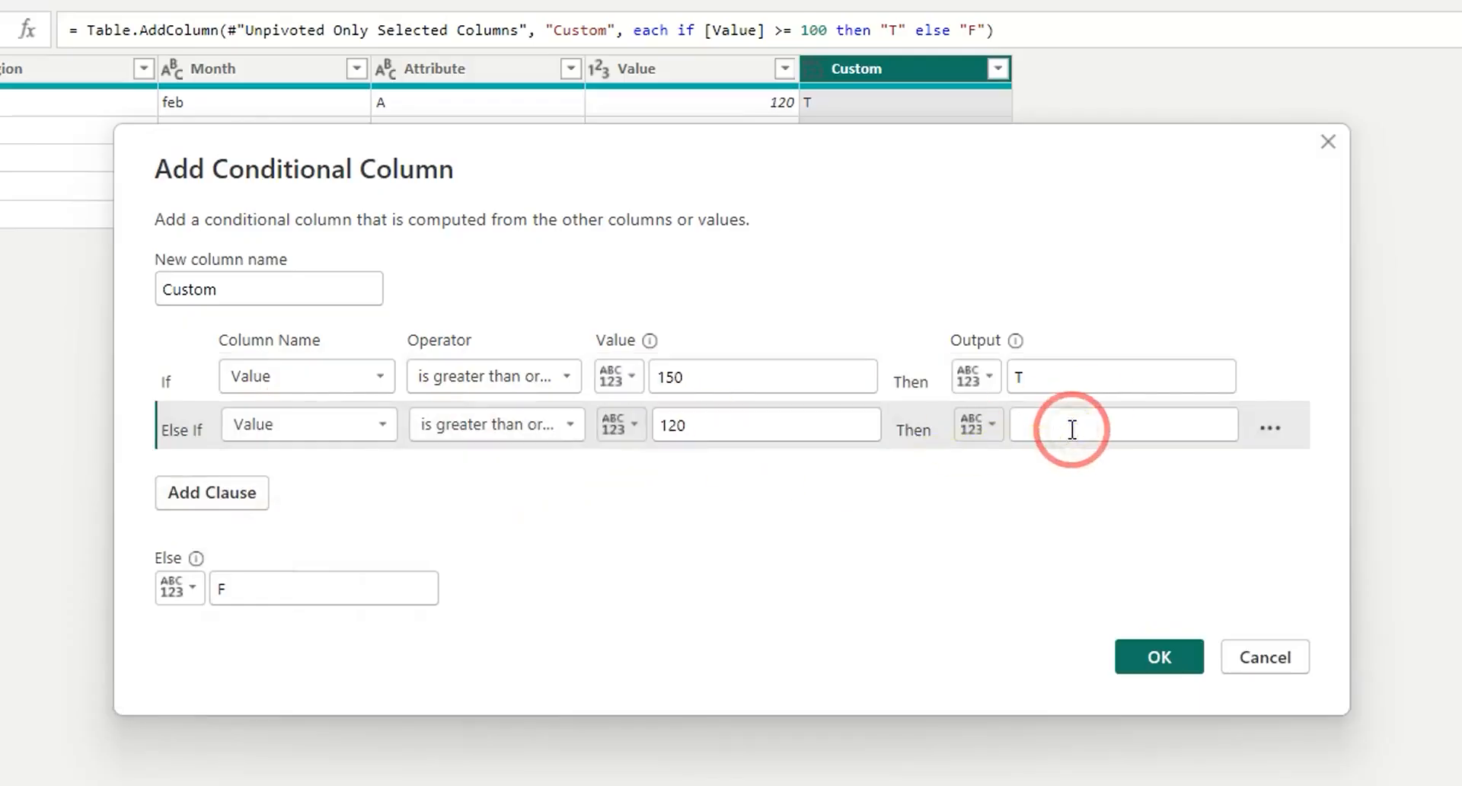
pyautogui.write('M')
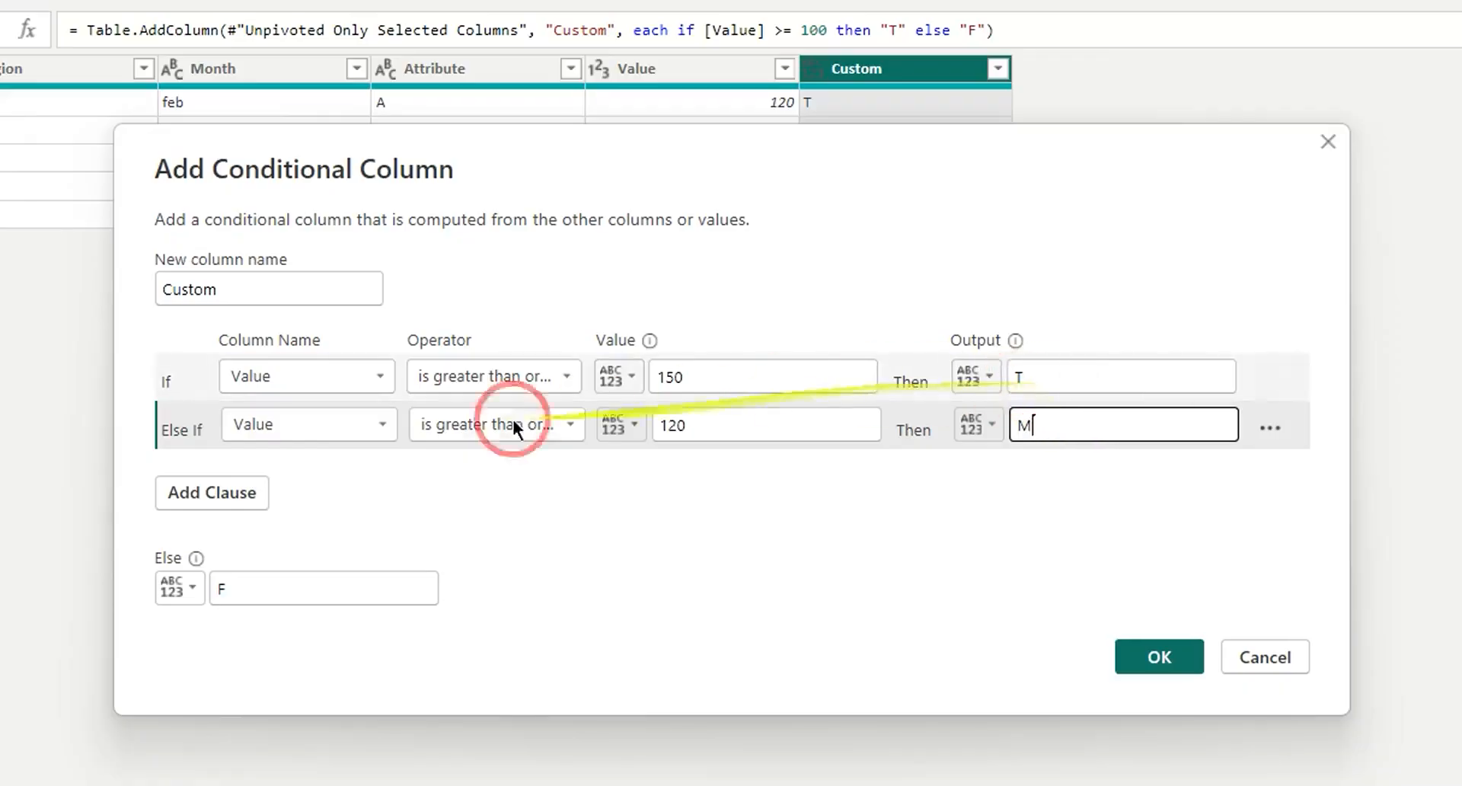
# - Add another else-if clause that outputs N for Value greater than or equal to 100, and apply the conditional column
pyautogui.click(263, 491)
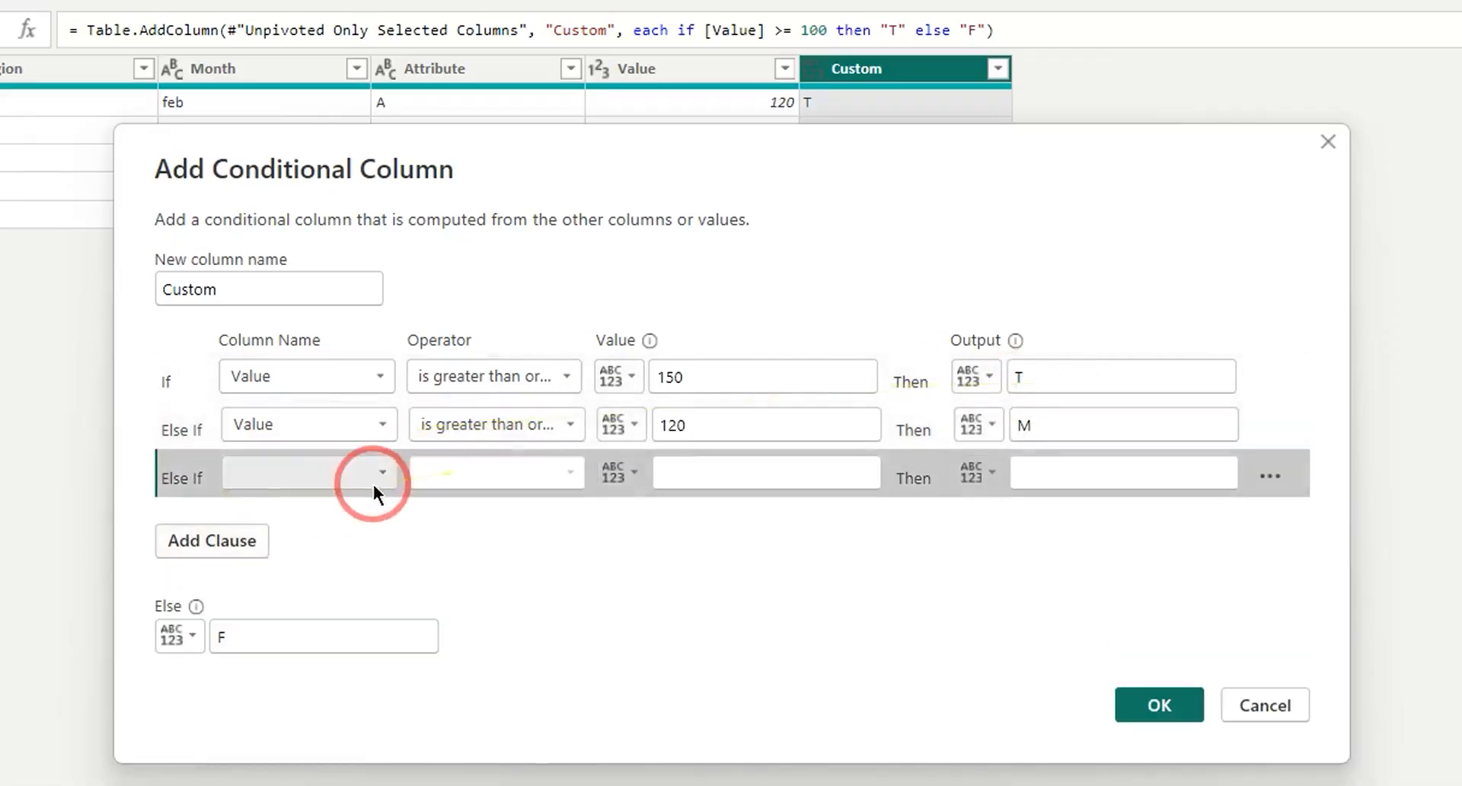
pyautogui.click(364, 484)
pyautogui.click(303, 580)
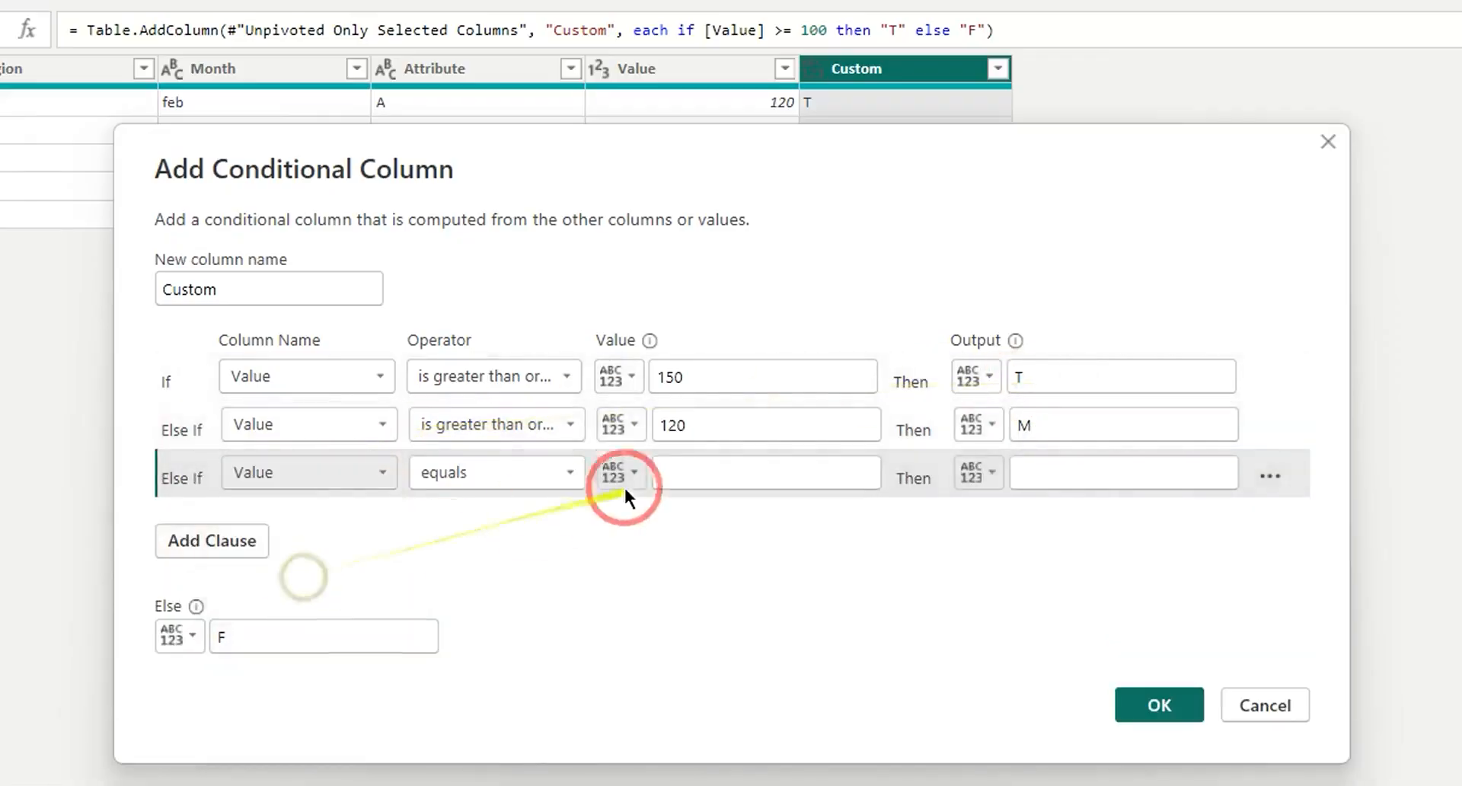
pyautogui.click(568, 480)
pyautogui.click(550, 583)
pyautogui.click(705, 474)
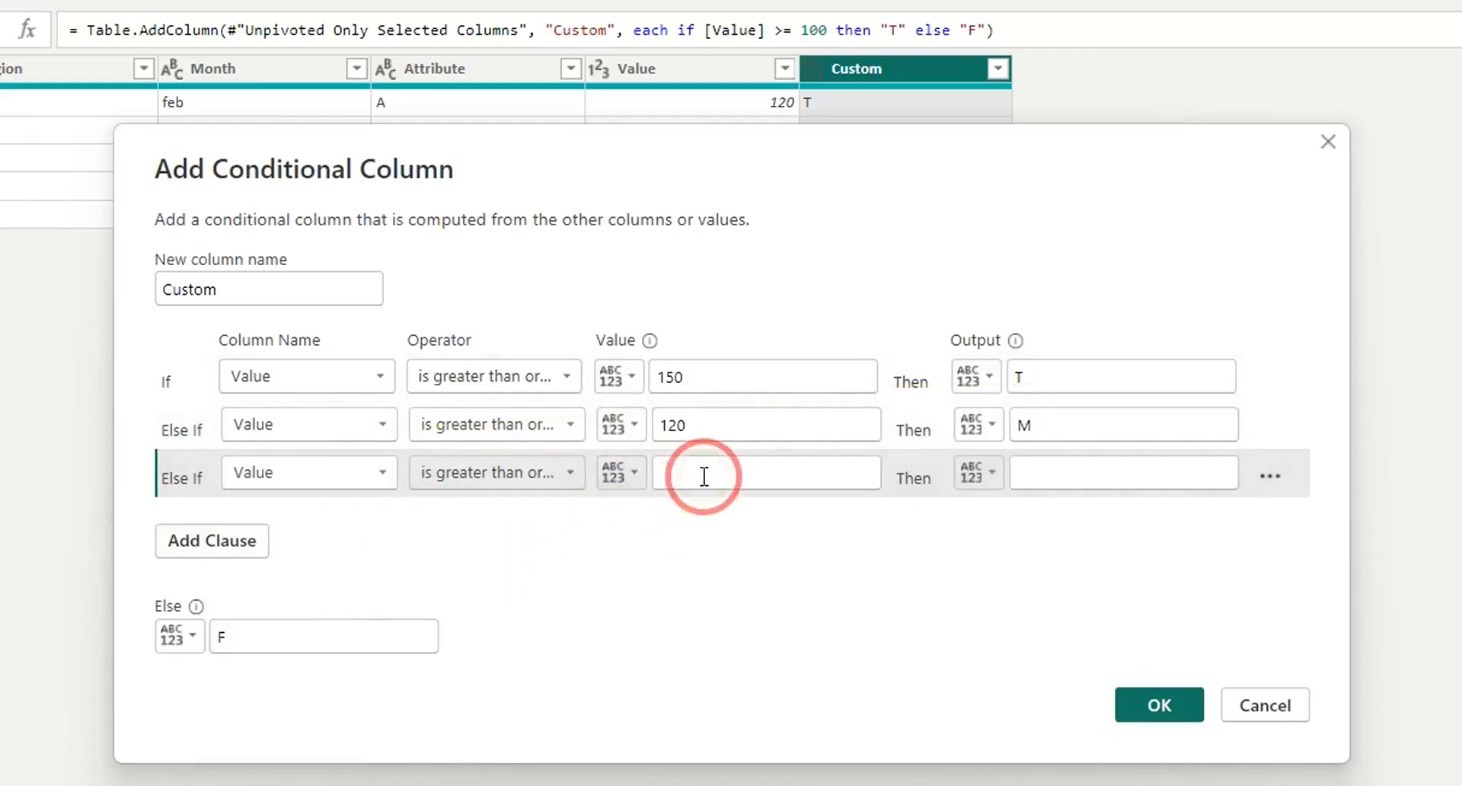
pyautogui.write('100')
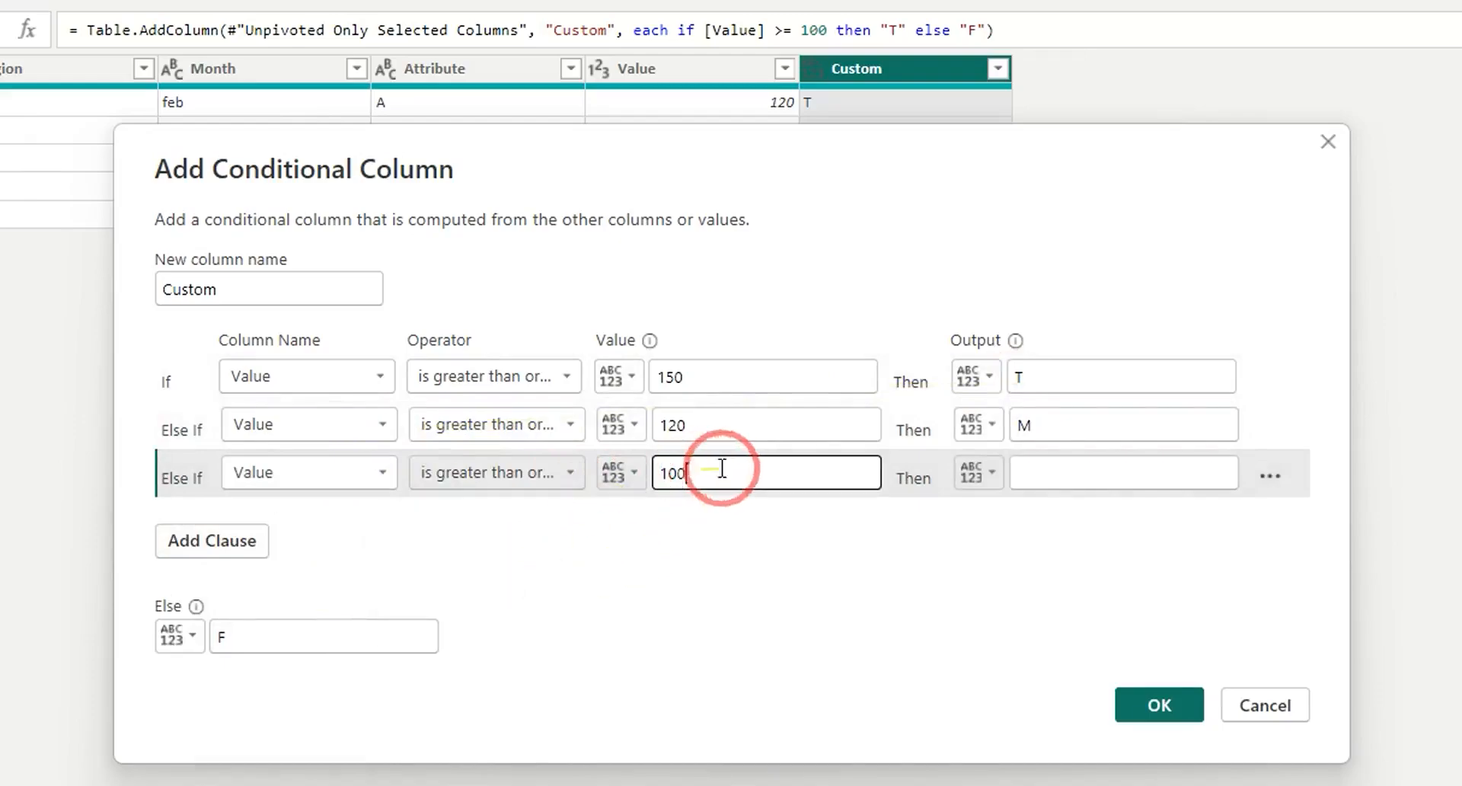
pyautogui.click(1044, 472)
pyautogui.write('N')
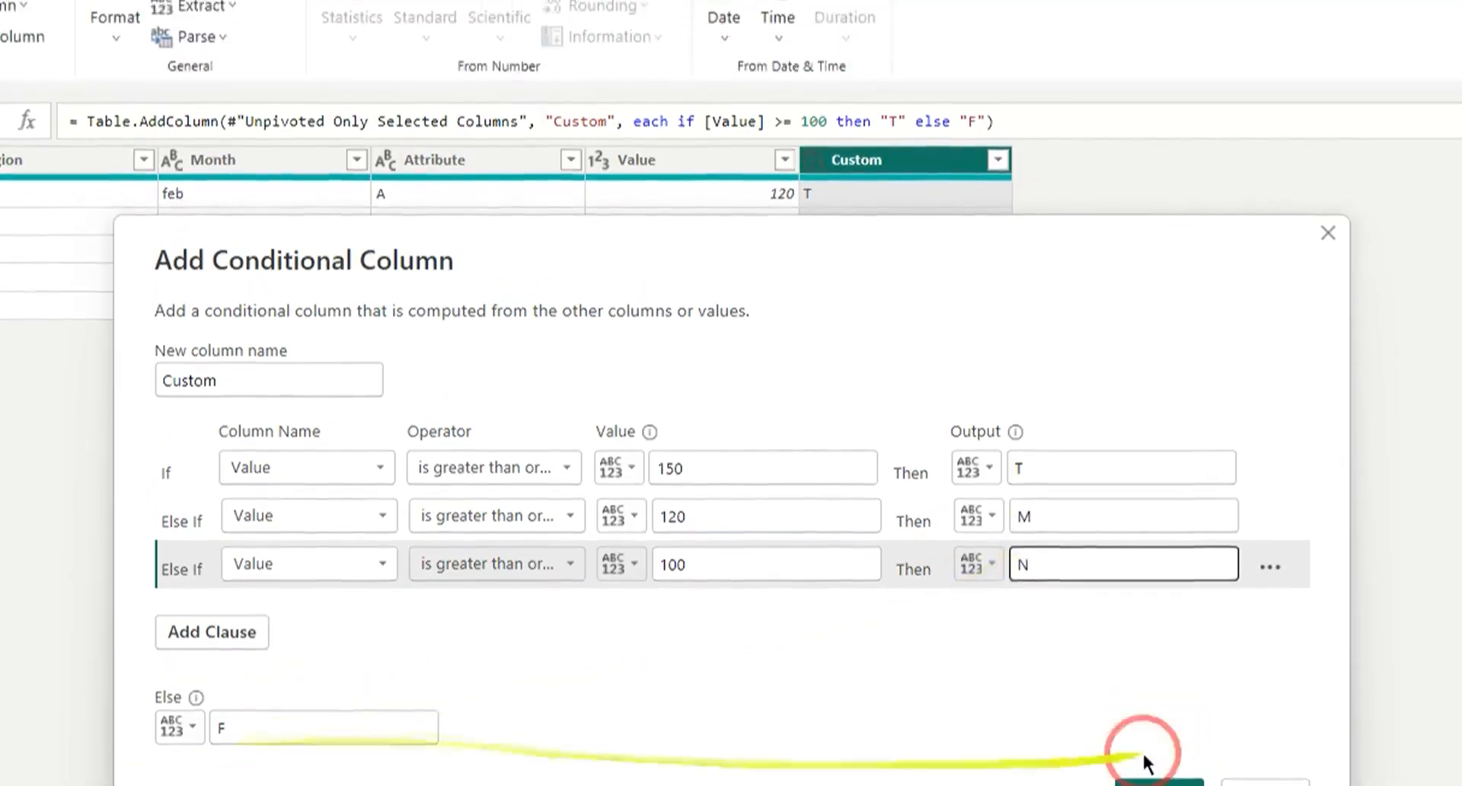
pyautogui.press('Return')
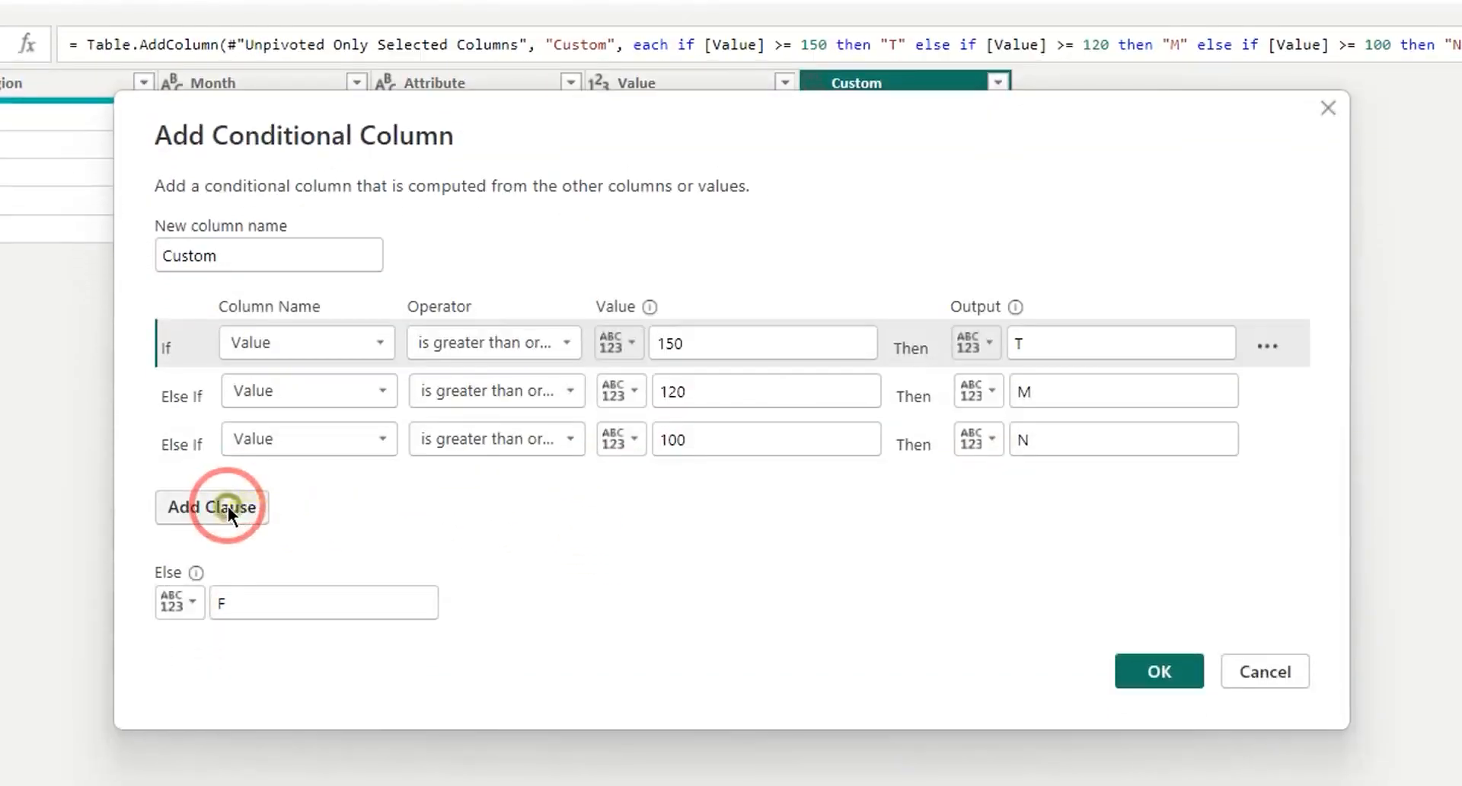
pyautogui.click(210, 505)
pyautogui.click(361, 483)
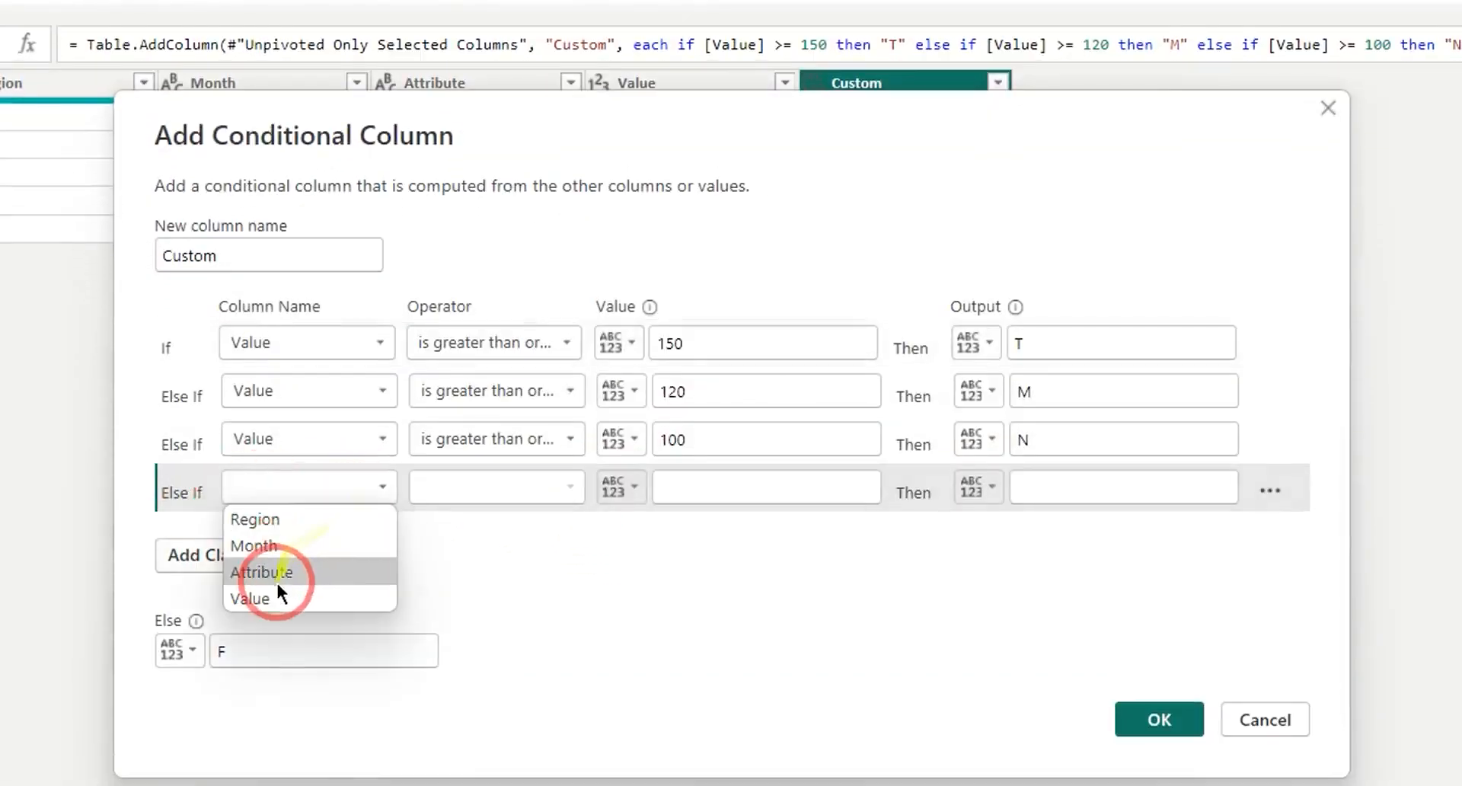
pyautogui.click(286, 518)
pyautogui.click(689, 487)
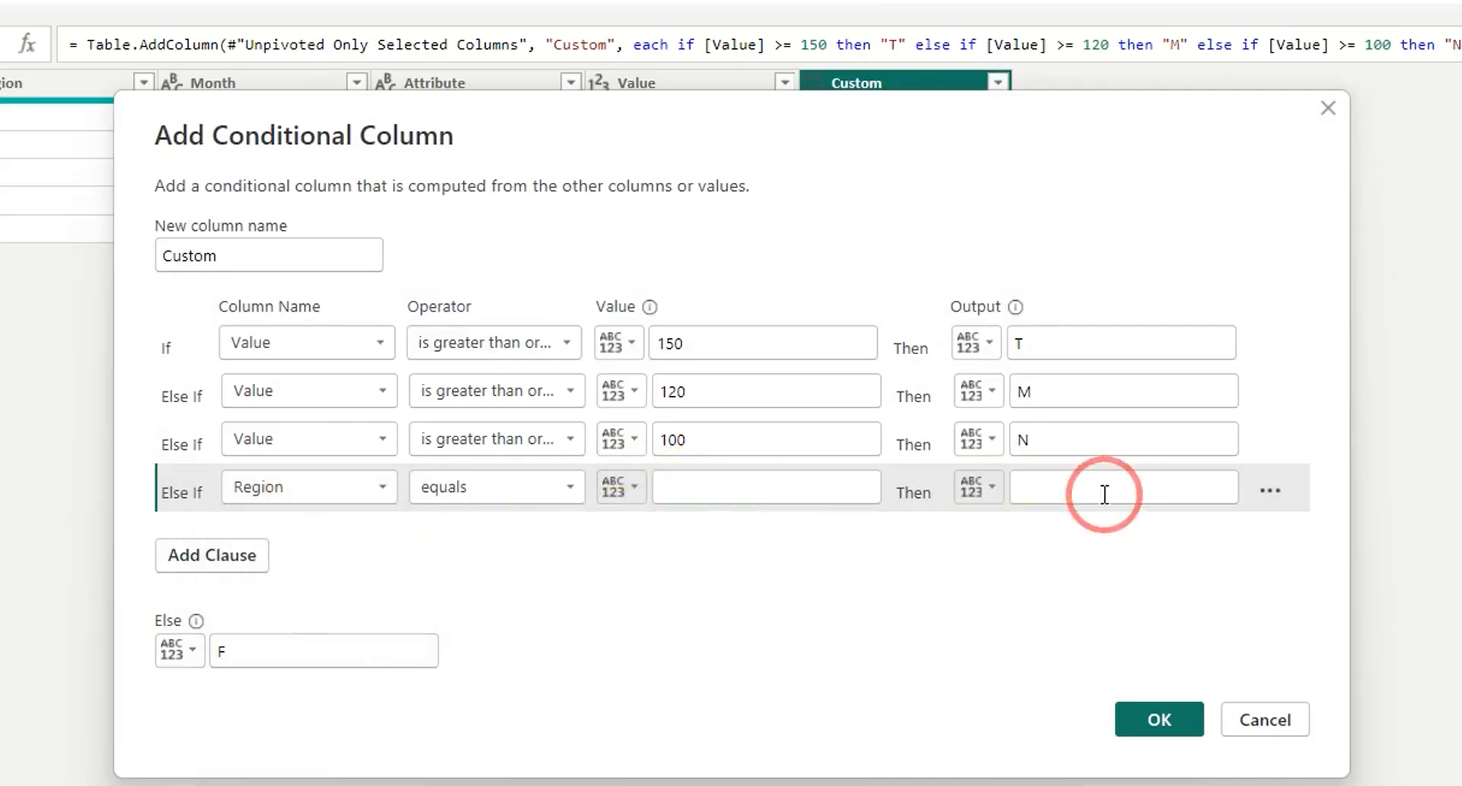
pyautogui.moveTo(1109, 495); pyautogui.dragTo(535, 417)
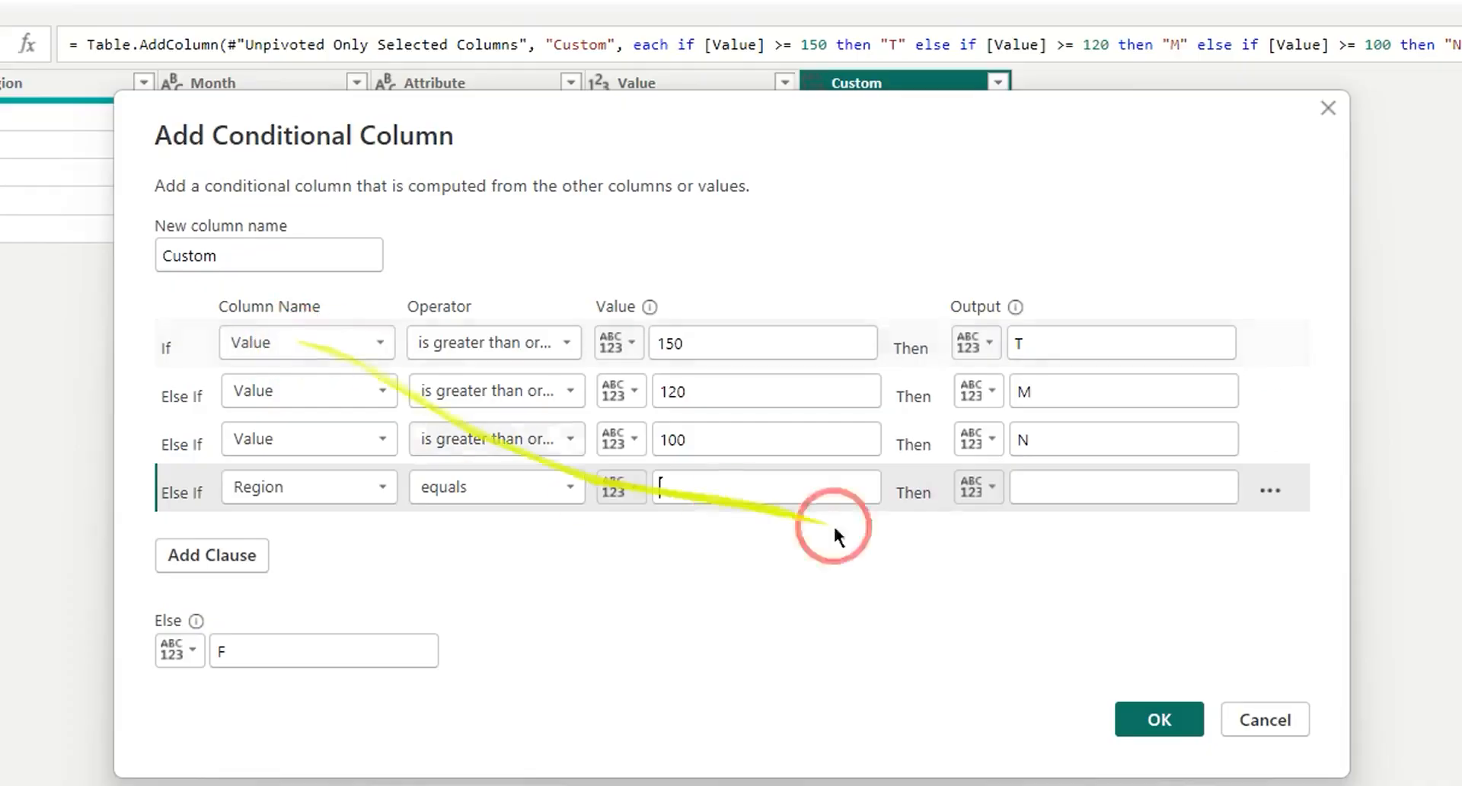
pyautogui.click(1270, 489)
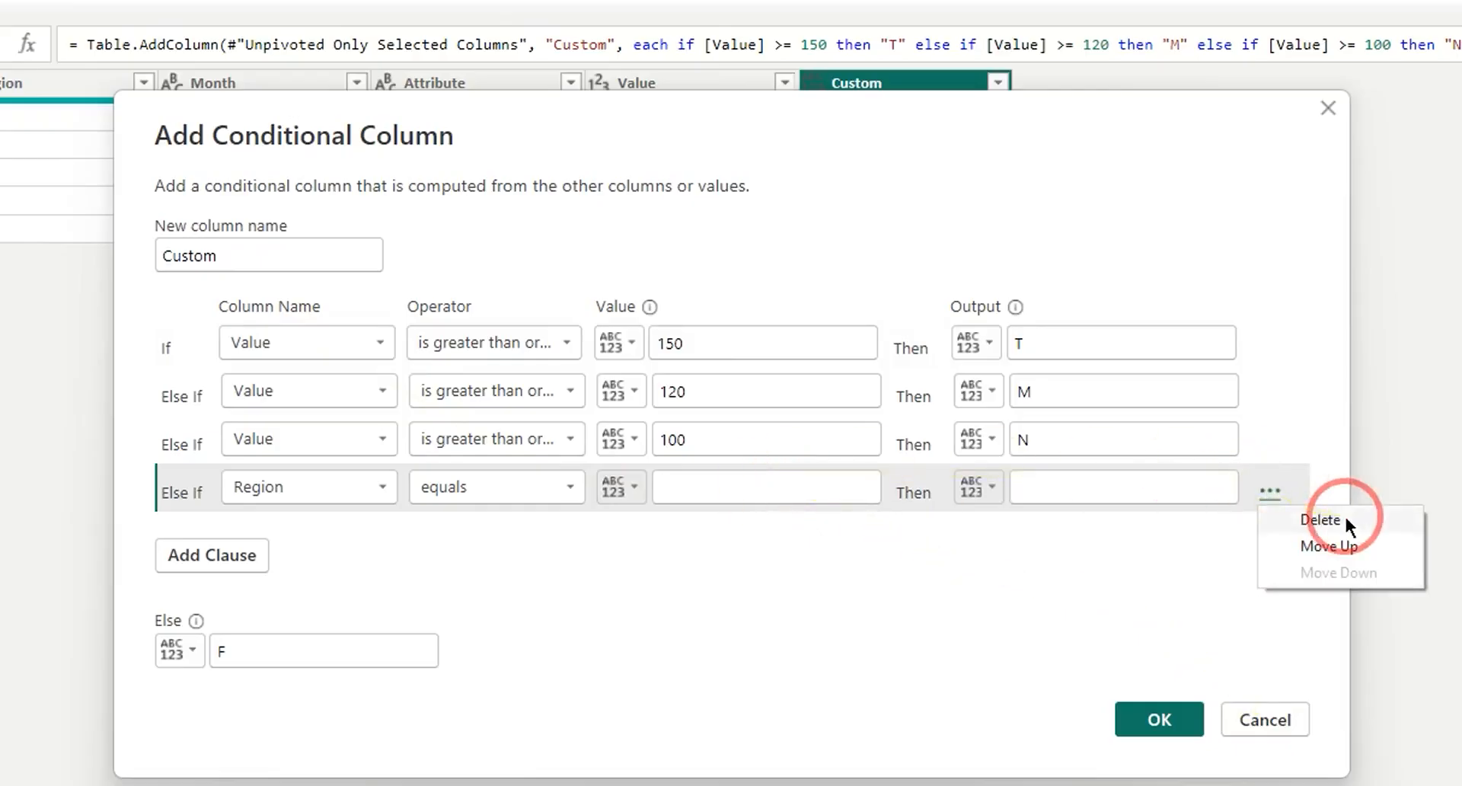
pyautogui.click(1319, 521)
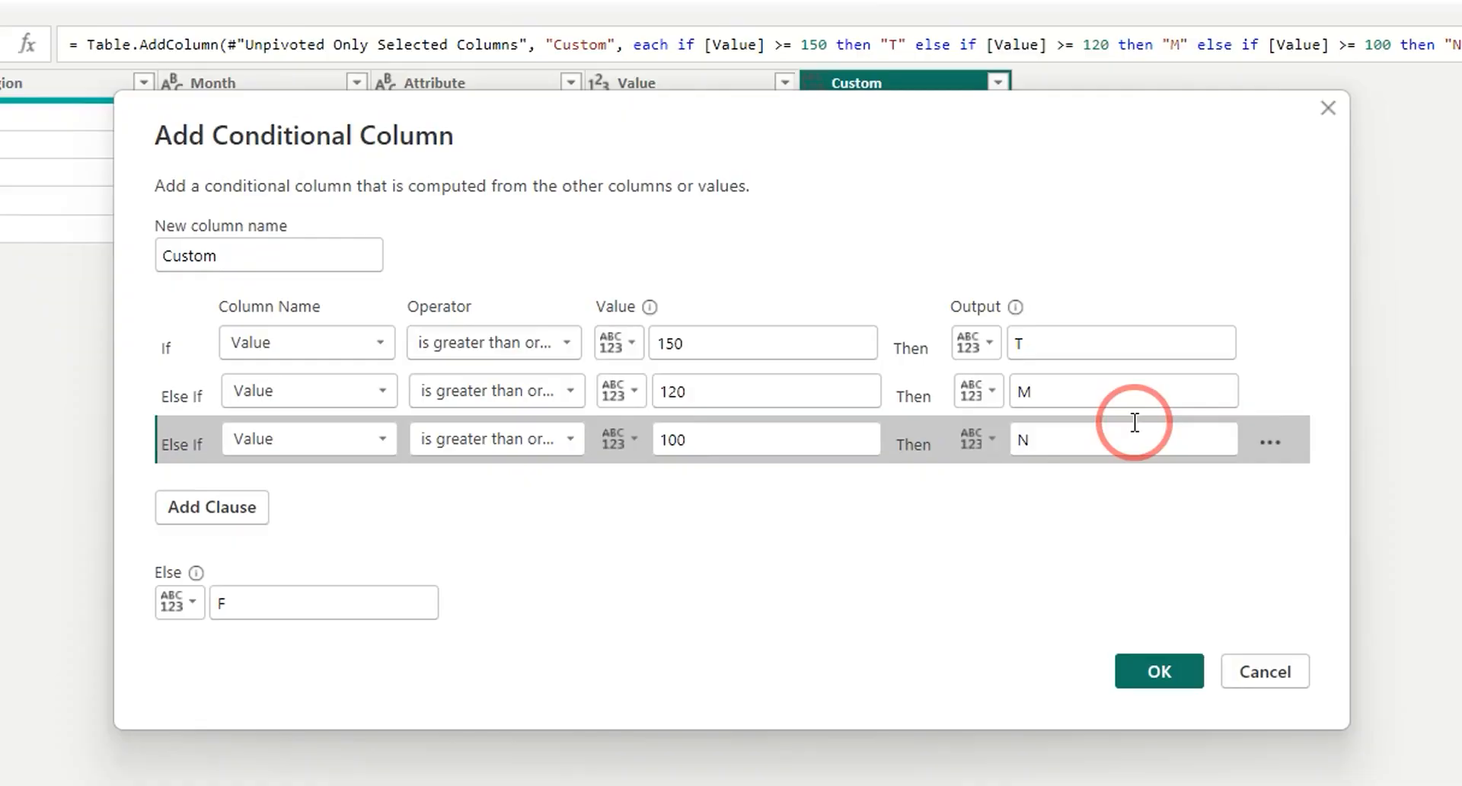
pyautogui.click(1159, 670)
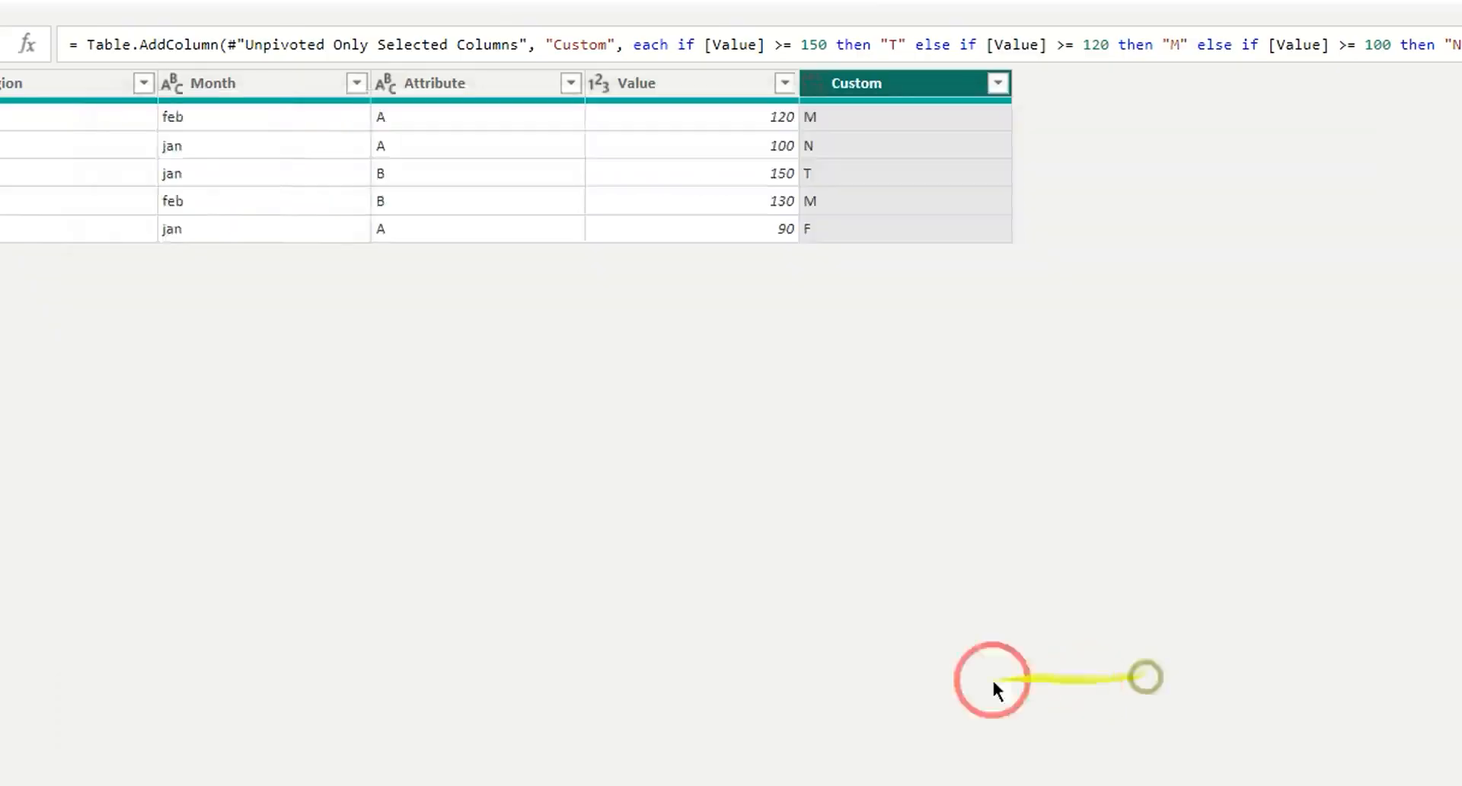